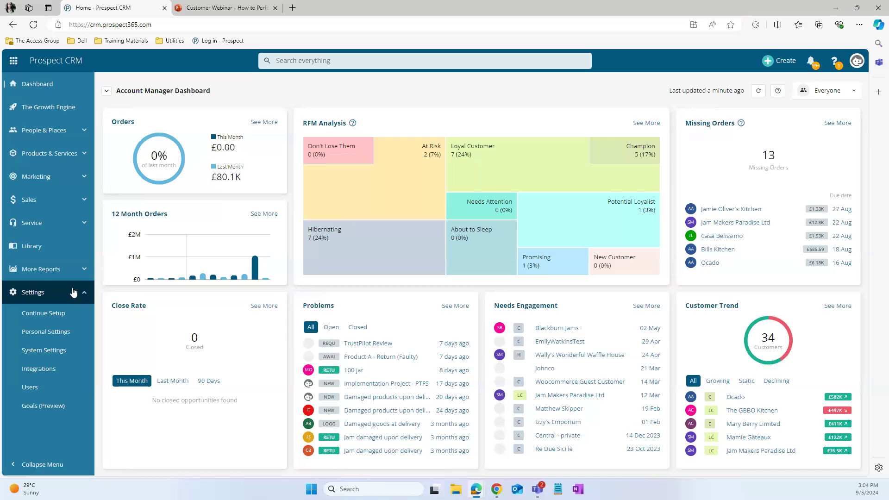
Open user management and view the form for inviting a new user, closing it without sending an invitation.
left_click(62, 395)
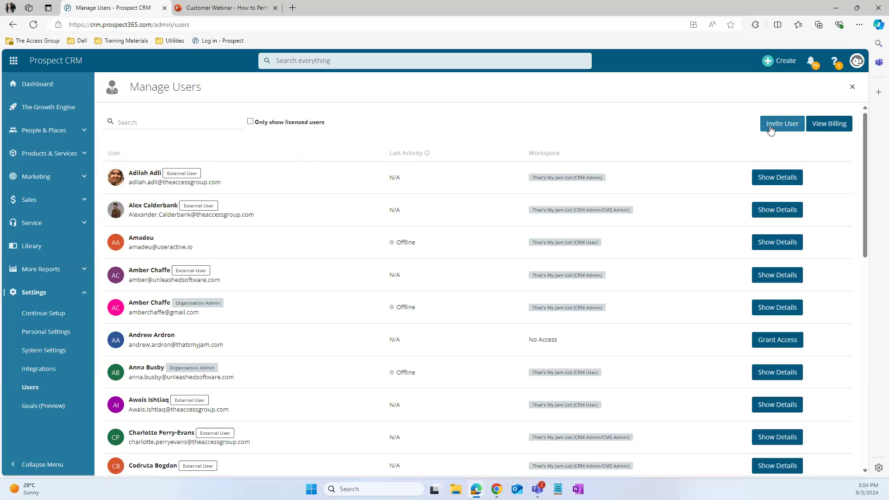
left_click(771, 129)
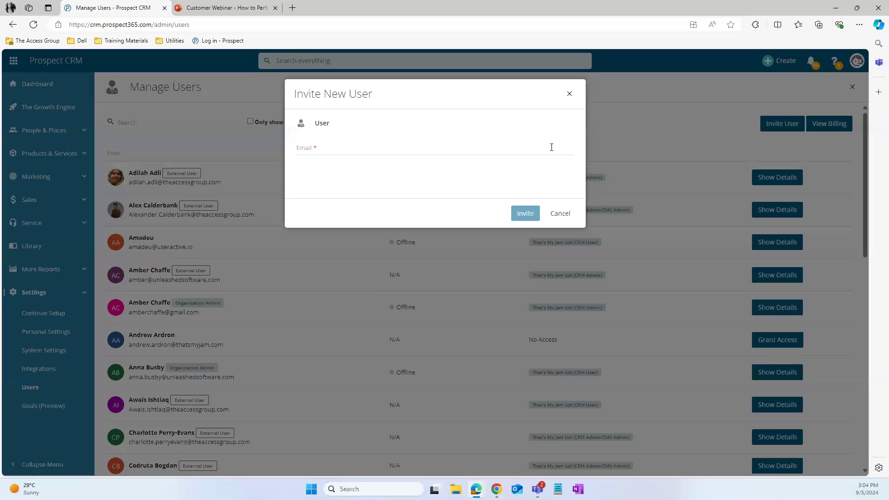
left_click(570, 95)
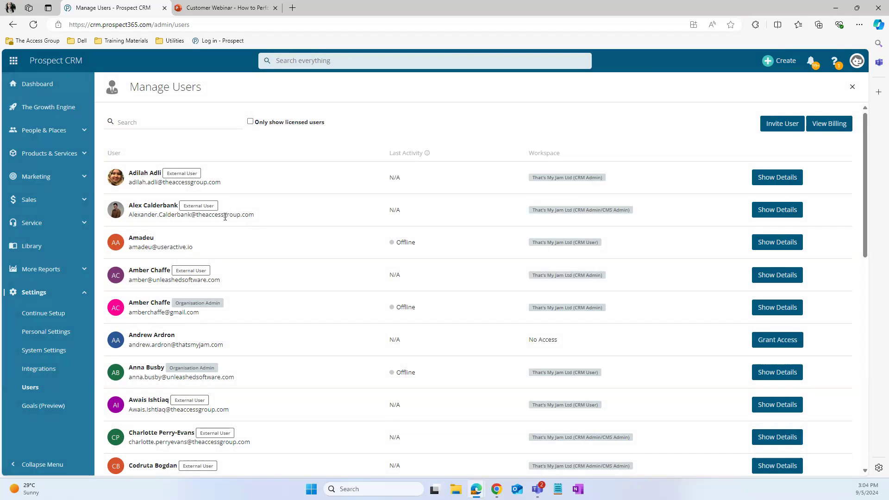
Examine the workspace roles and account manager settings of the first listed user, and close the details without saving.
left_click(767, 178)
scroll(663, 251, "down", 5)
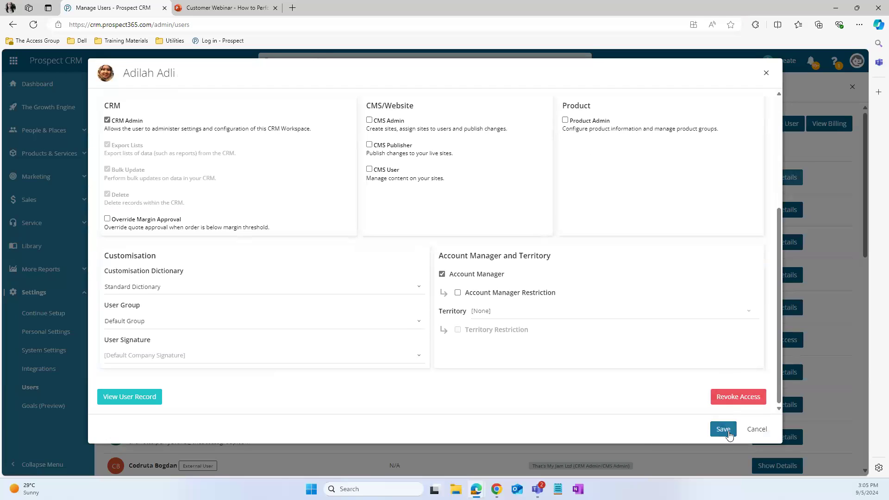
left_click(757, 430)
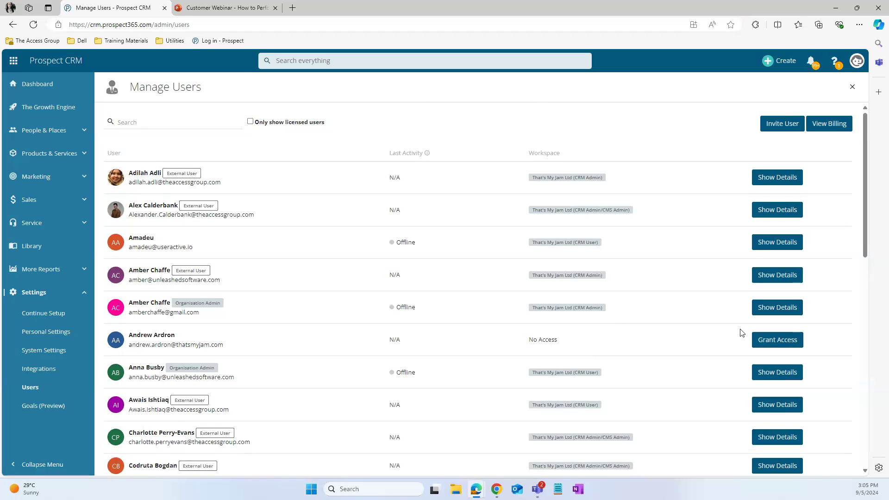
Try to enable the Bulk Update role for the Organisation Admin who has CRM User access.
left_click(773, 381)
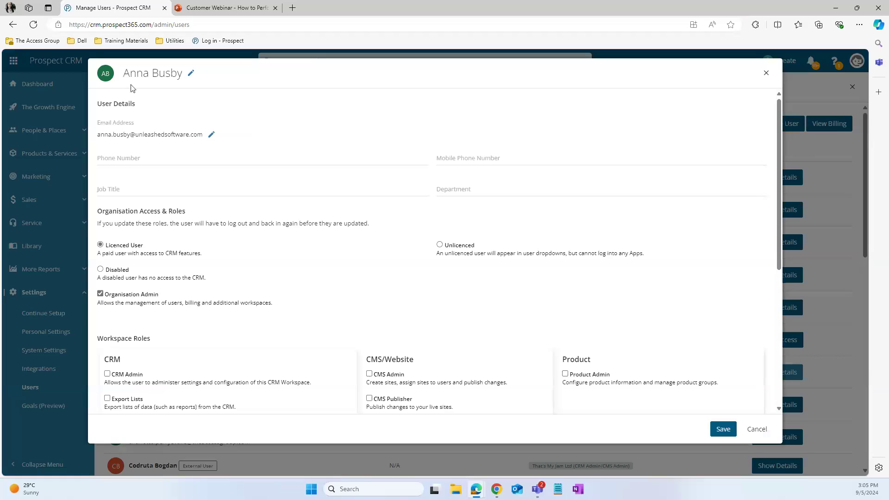
scroll(189, 215, "down", 3)
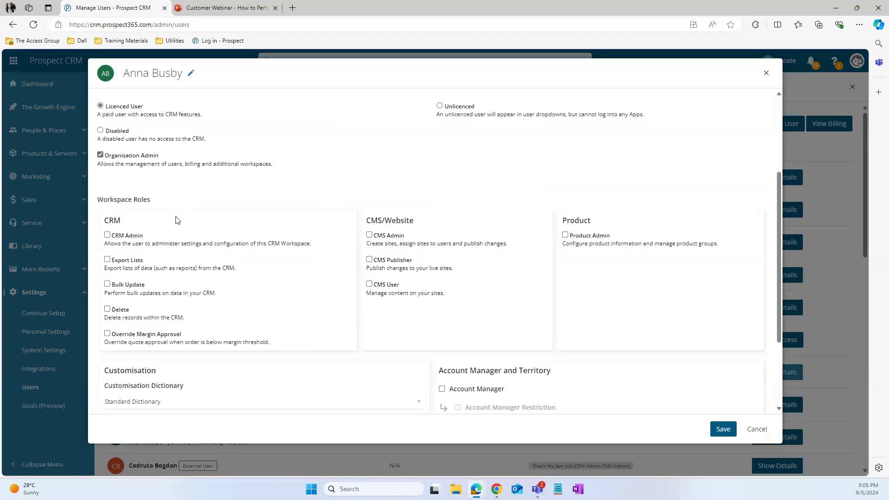
left_click(107, 284)
scroll(638, 358, "down", 1)
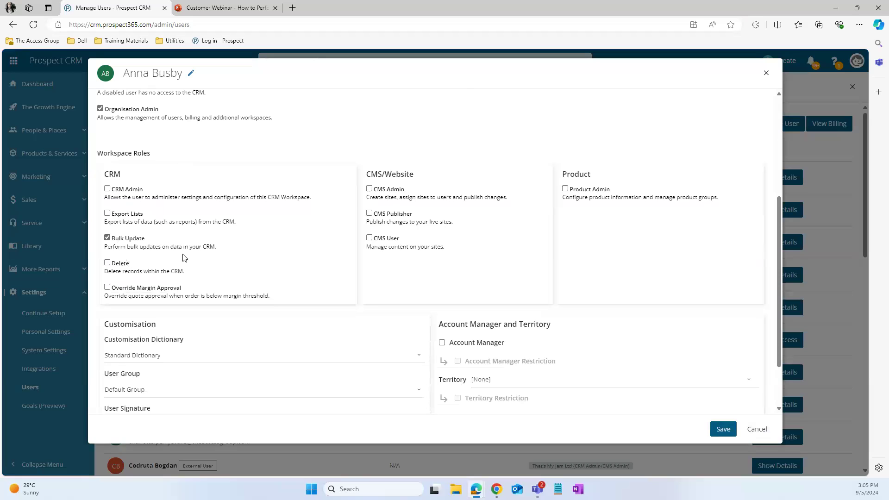
left_click(754, 433)
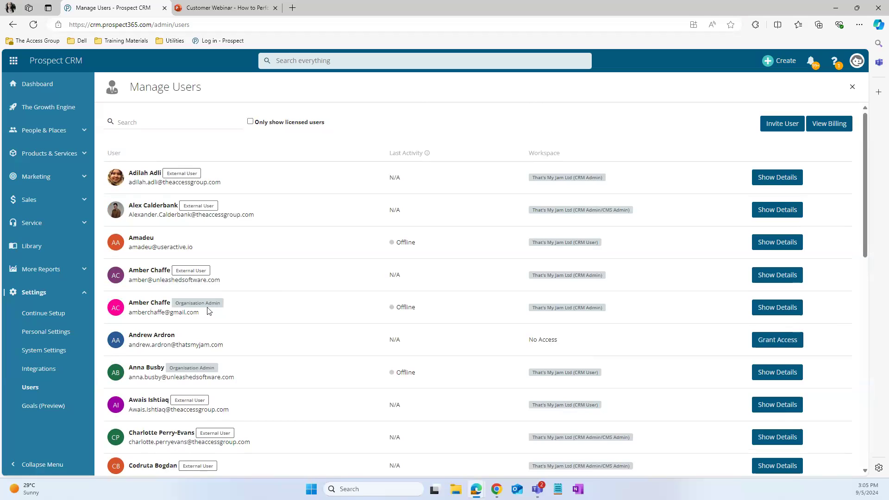
Review the workspace roles of the Organisation Admin who has CRM Admin access, and close the details without saving.
left_click(774, 311)
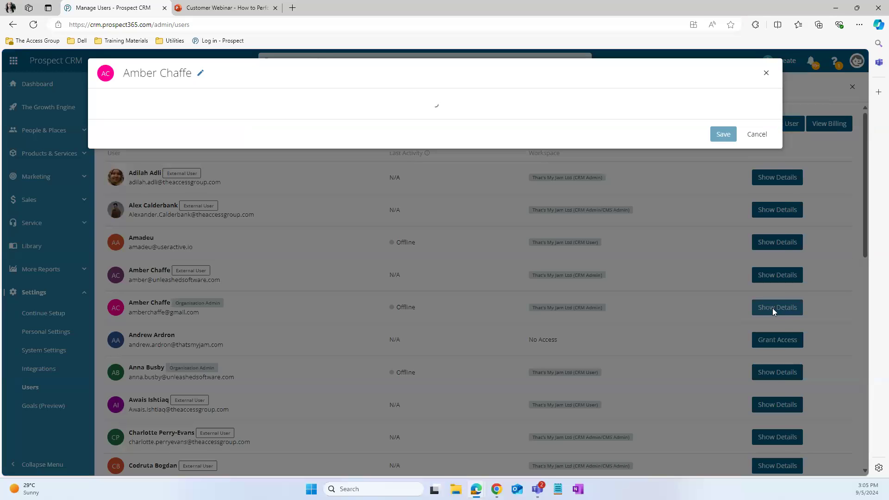
scroll(244, 282, "down", 3)
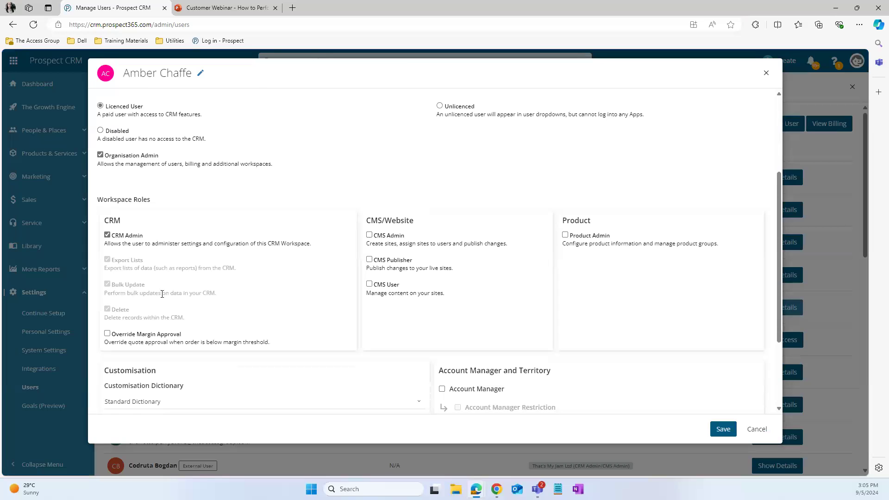
scroll(162, 293, "up", 1)
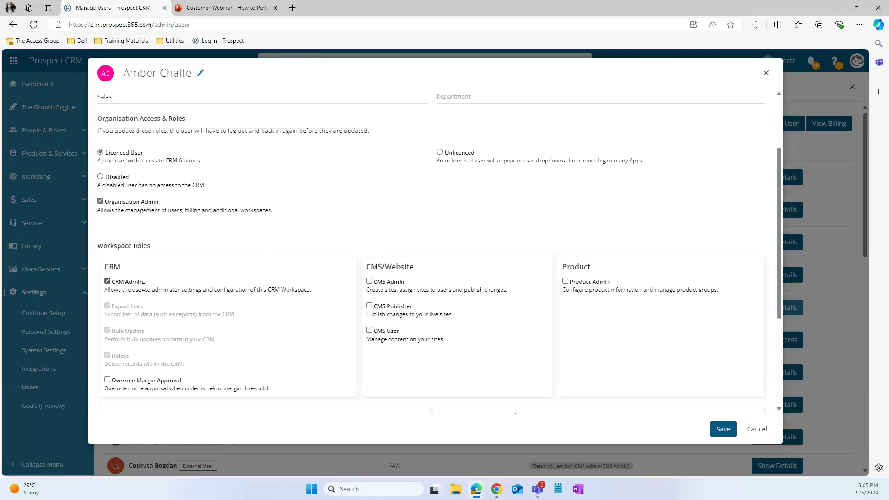
left_click(757, 429)
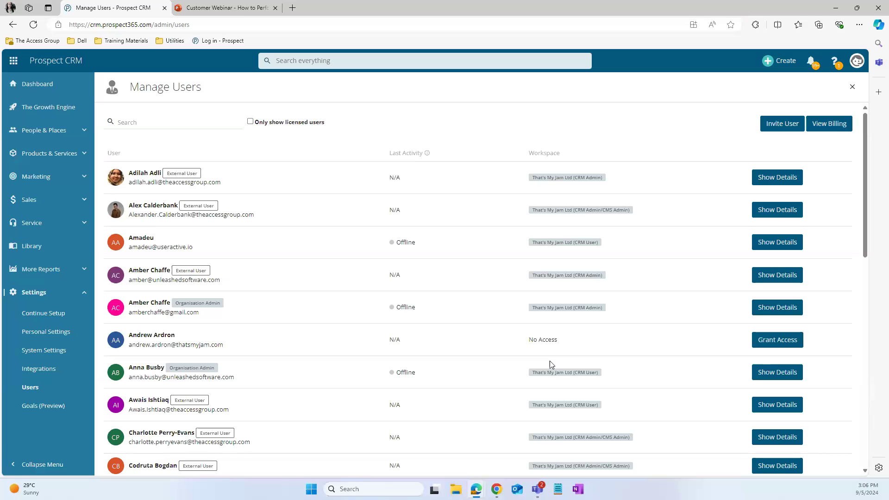
Check the CRM role options again for the Organisation Admin with CRM User access, and close the details without saving.
left_click(774, 372)
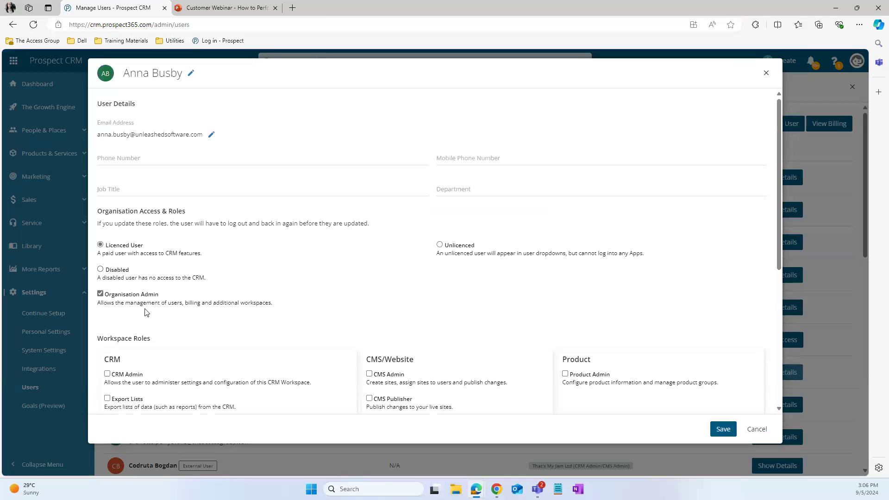
scroll(141, 357, "down", 2)
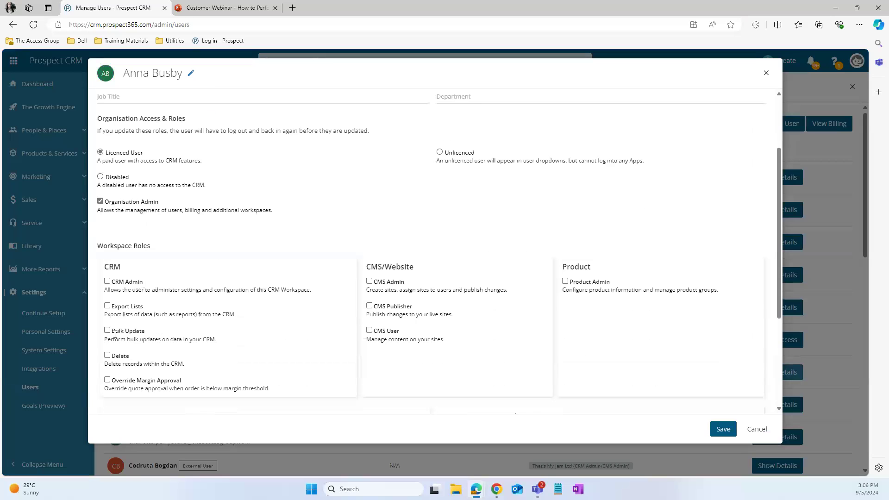
left_click(753, 438)
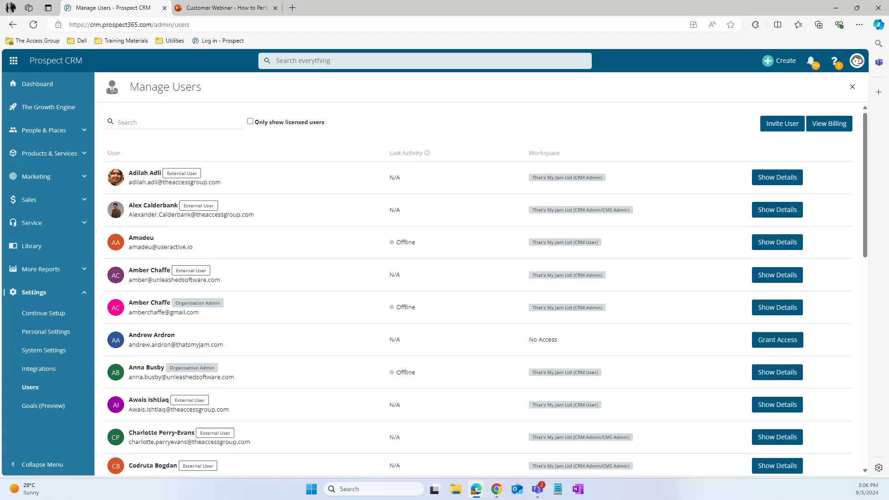
Open the favourite report All Open Problems from the All Reports page.
left_click(58, 270)
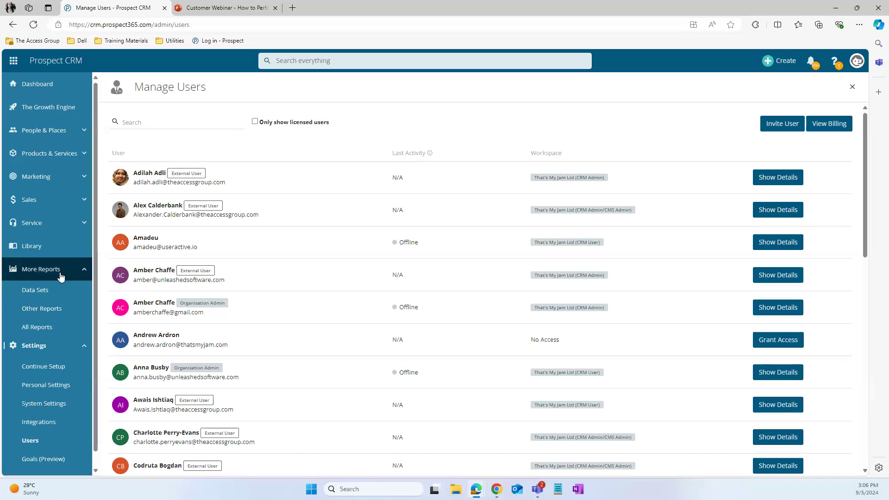
left_click(42, 330)
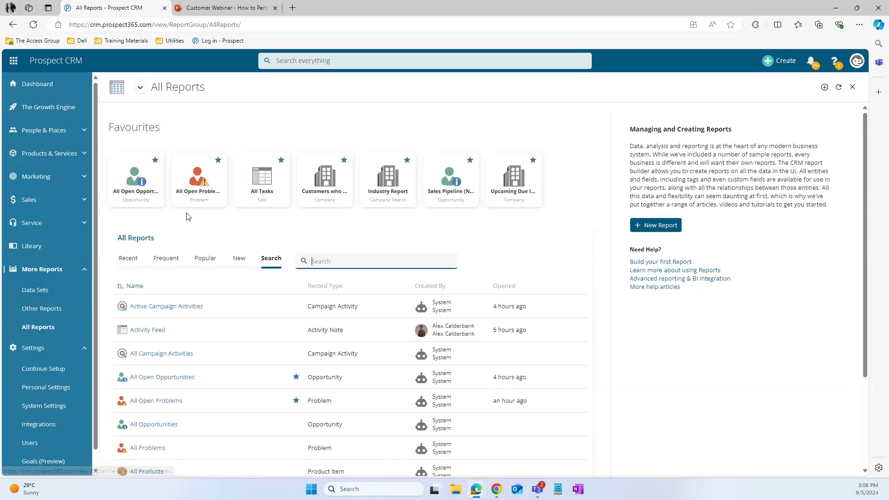
left_click(191, 190)
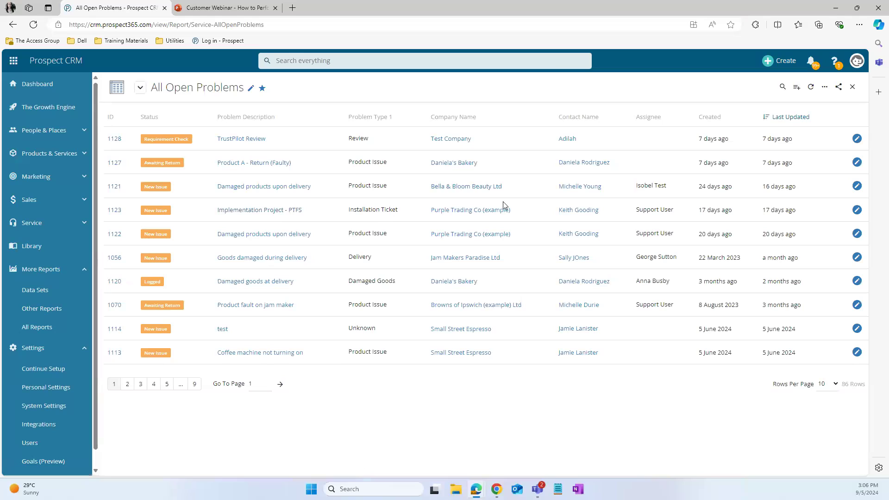
Set the report's Status Flag filter to Is Deleted and close the filter settings.
left_click(824, 87)
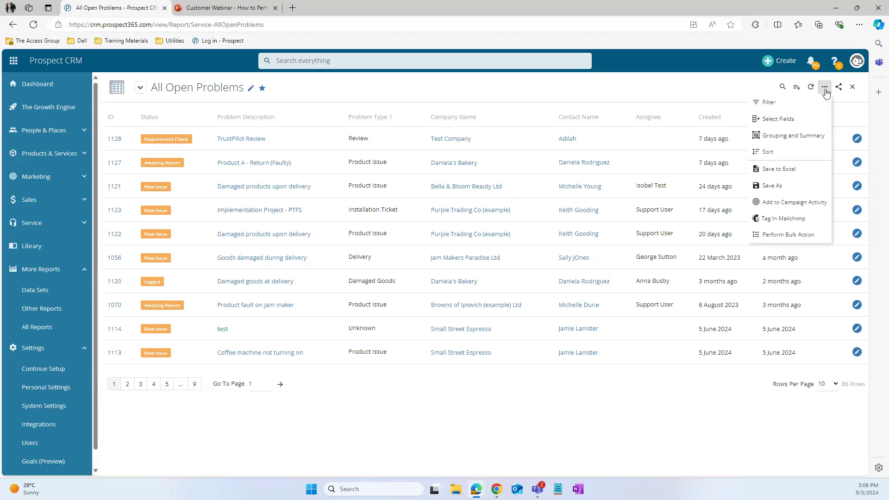
left_click(772, 117)
left_click(812, 127)
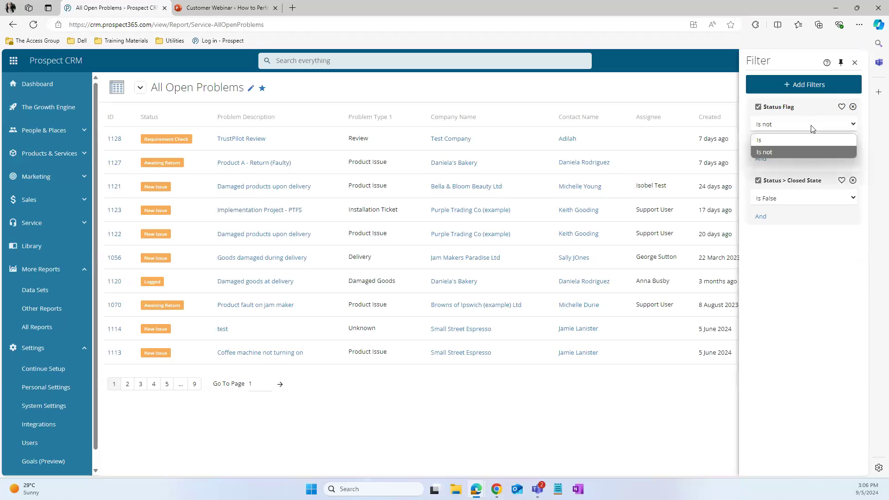
left_click(807, 138)
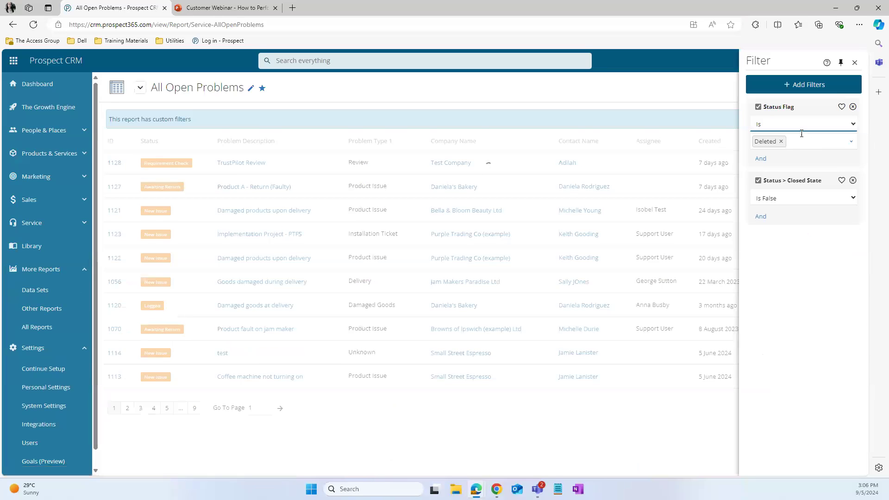
left_click(713, 95)
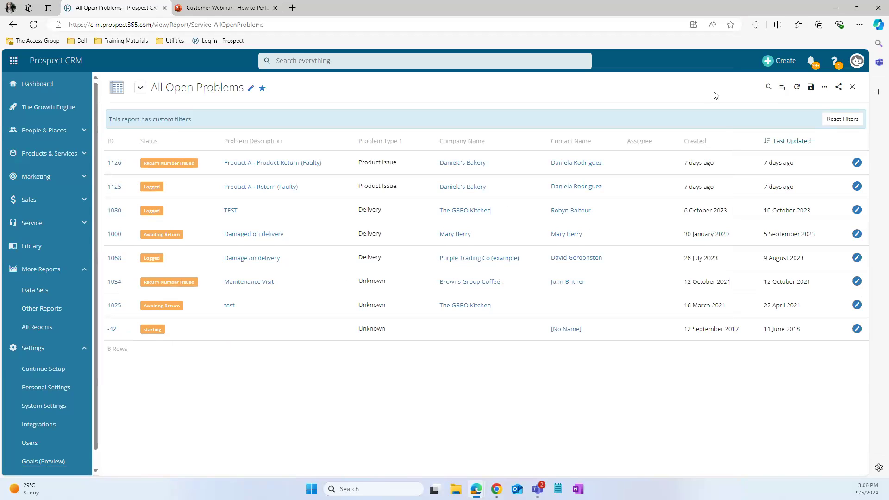
Start performing a bulk action on the filtered problems report.
left_click(824, 88)
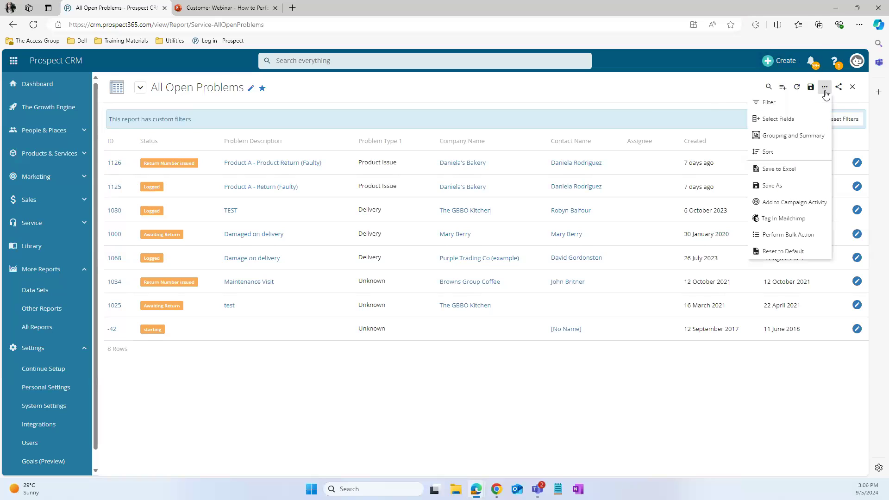
left_click(813, 237)
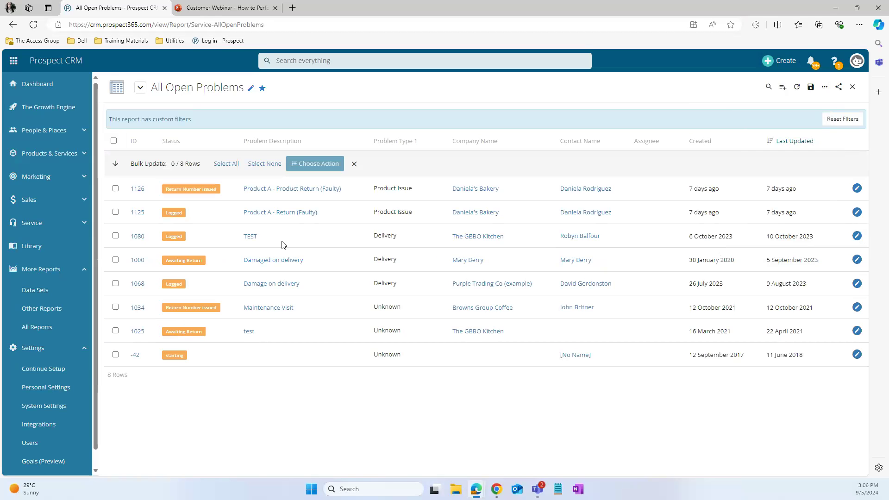
Try selecting the first four problems and all rows for the bulk update, and clear the selection.
left_click(115, 189)
left_click(116, 212)
left_click(115, 236)
left_click(115, 260)
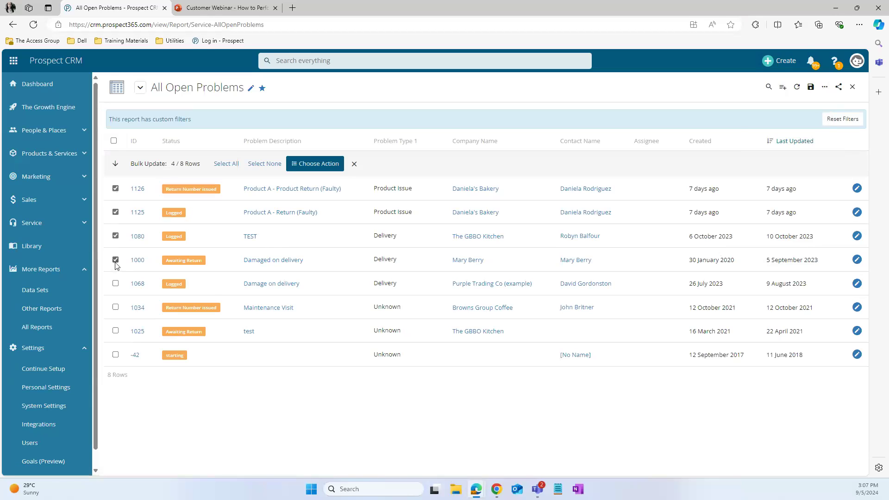
left_click(228, 165)
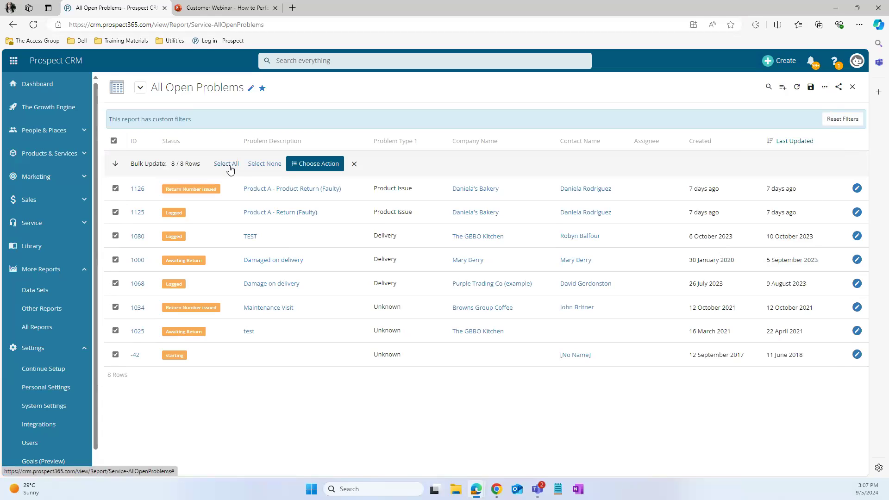
left_click(255, 170)
Select the first three problems in the report and bring up the available bulk actions.
left_click(115, 189)
left_click(115, 212)
left_click(115, 236)
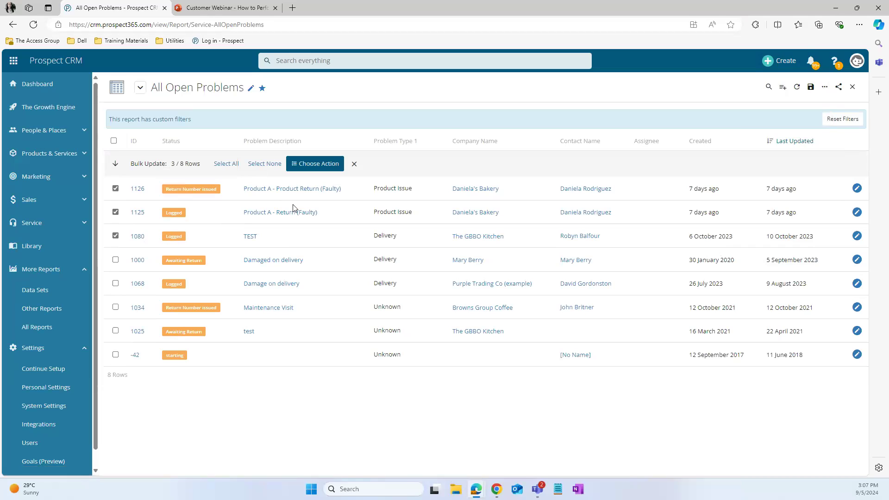
left_click(317, 167)
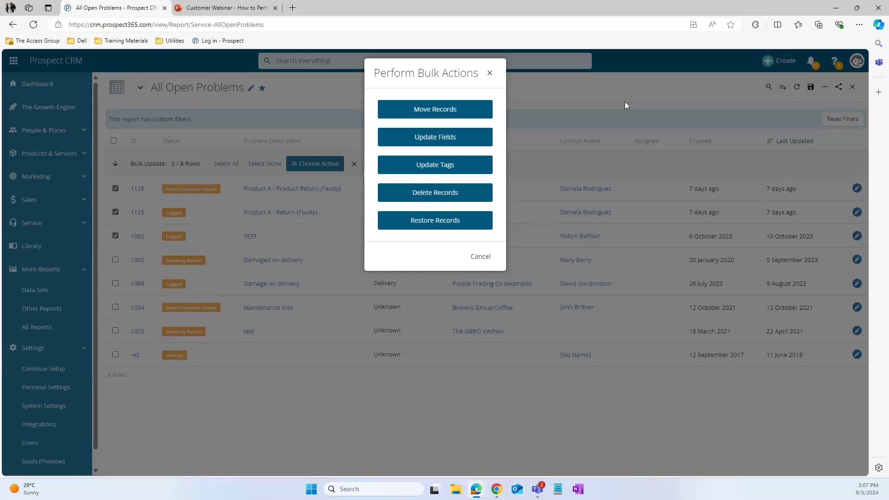
Examine the parent record choices of the Move Records bulk action and cancel the move.
left_click(459, 114)
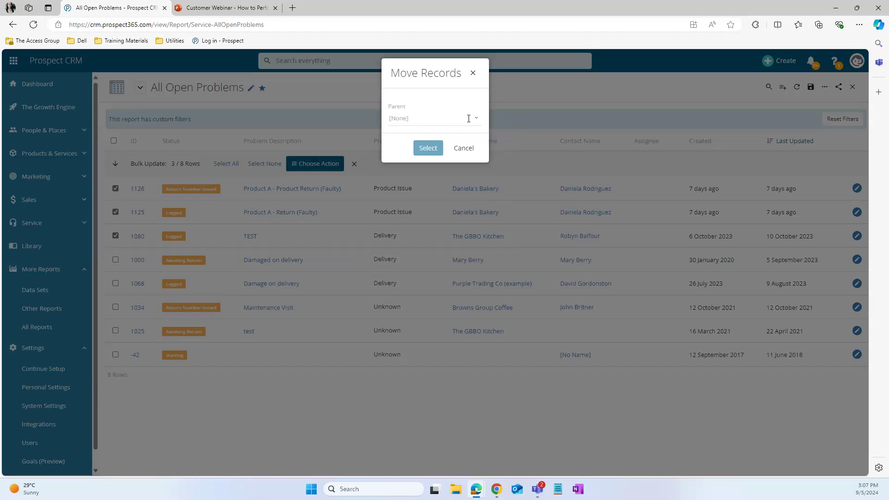
left_click(479, 121)
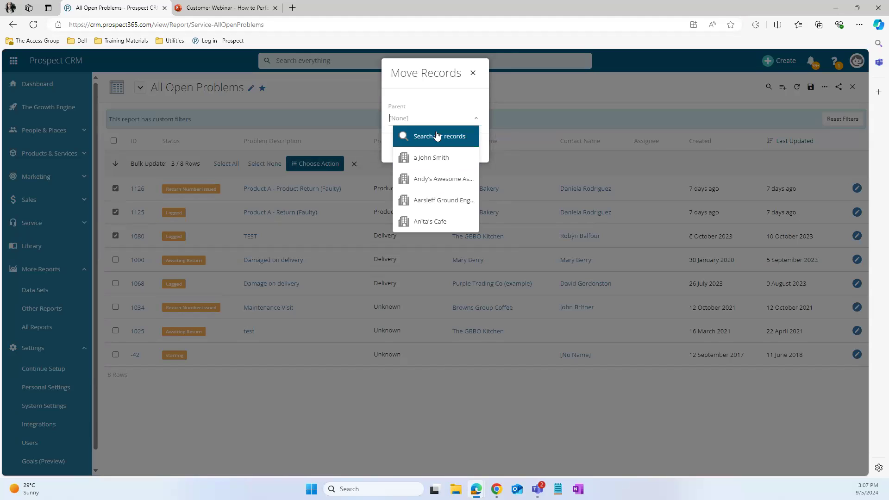
left_click(445, 100)
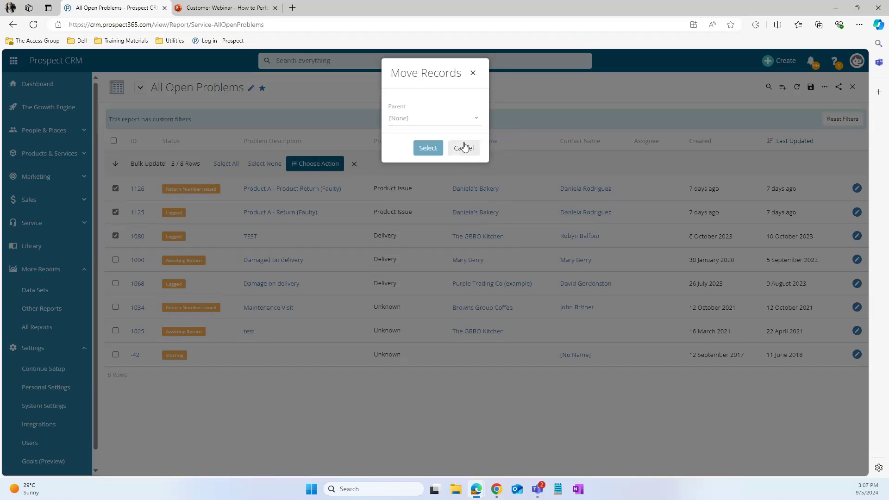
left_click(464, 147)
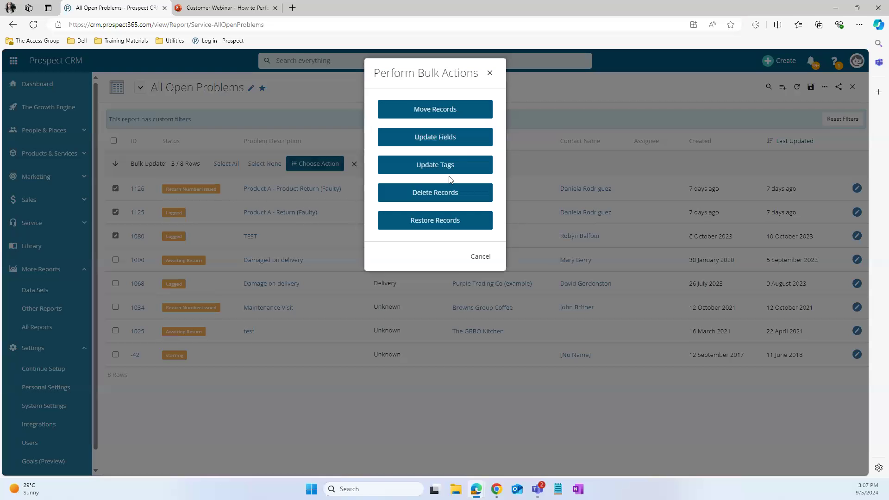
Examine which fields the Update Fields bulk action offers, including the Opportunity Salesperson, and cancel the field update.
left_click(434, 138)
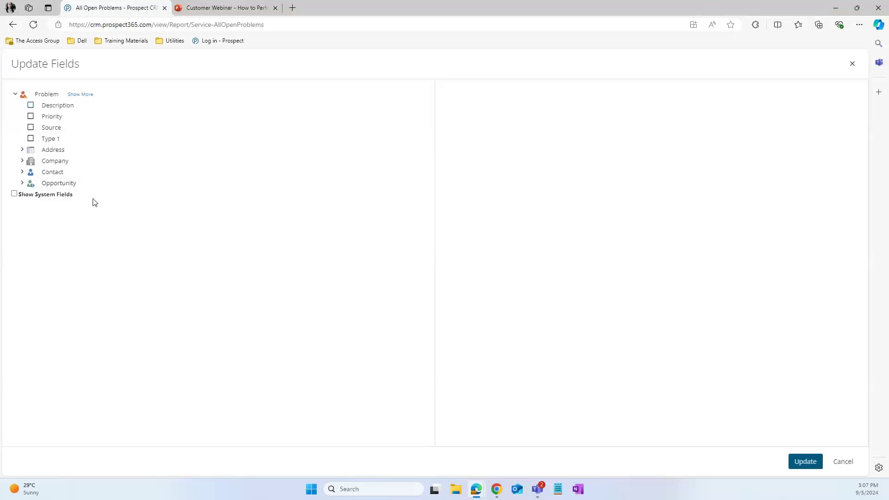
left_click(22, 183)
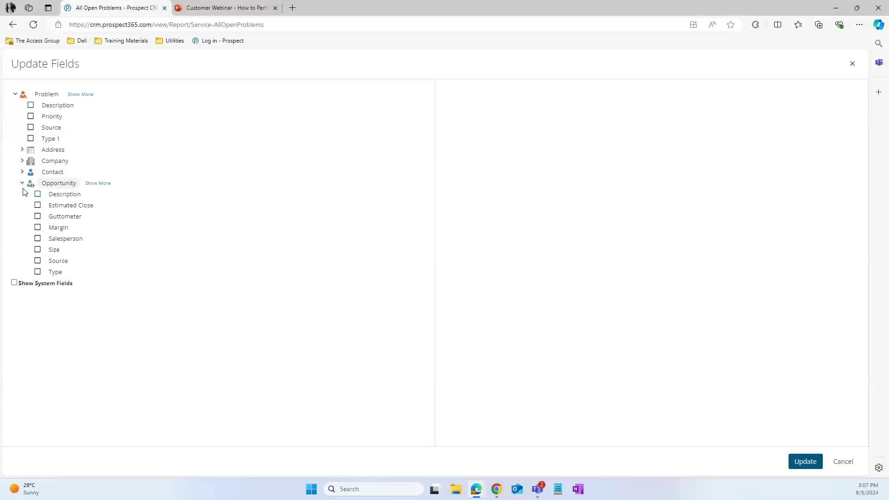
left_click(37, 239)
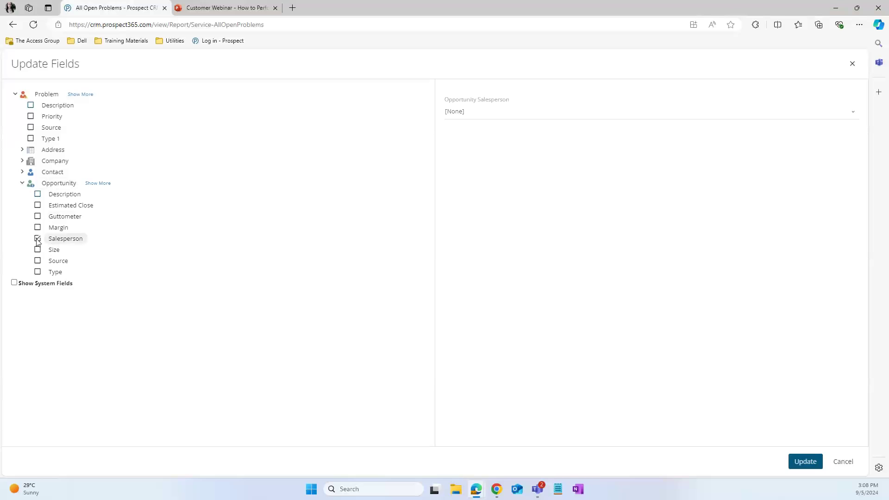
left_click(839, 467)
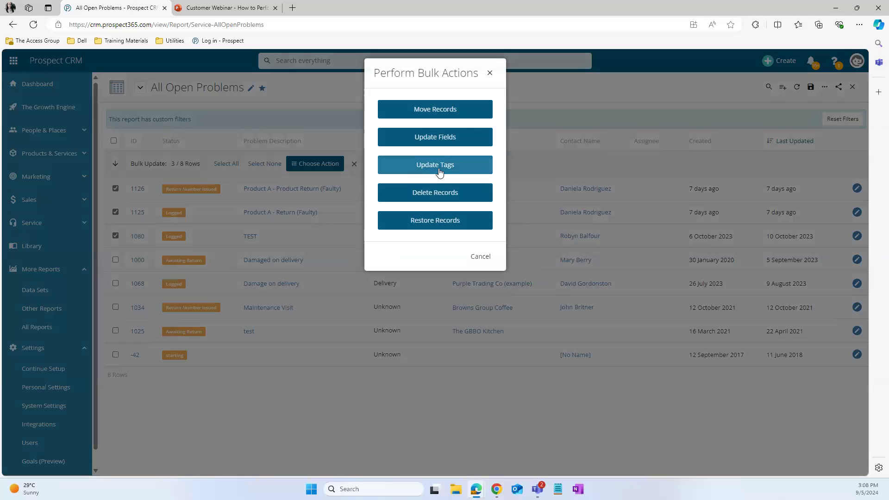
Examine the Update Tags, Delete Records and Restore Records bulk actions without applying any, and leave the bulk action choices.
left_click(438, 168)
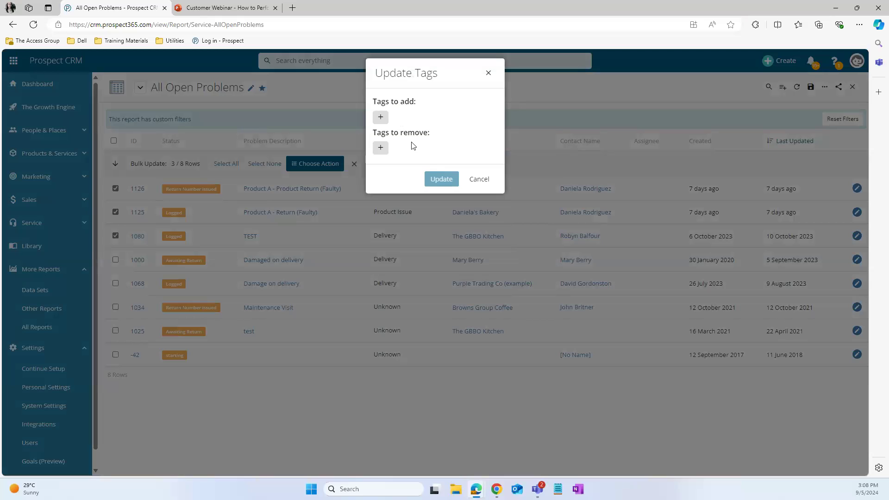
left_click(479, 179)
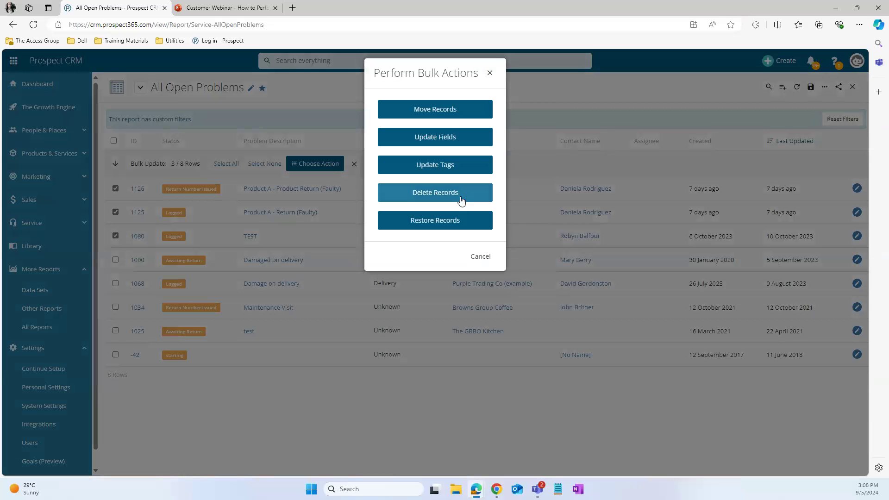
left_click(462, 200)
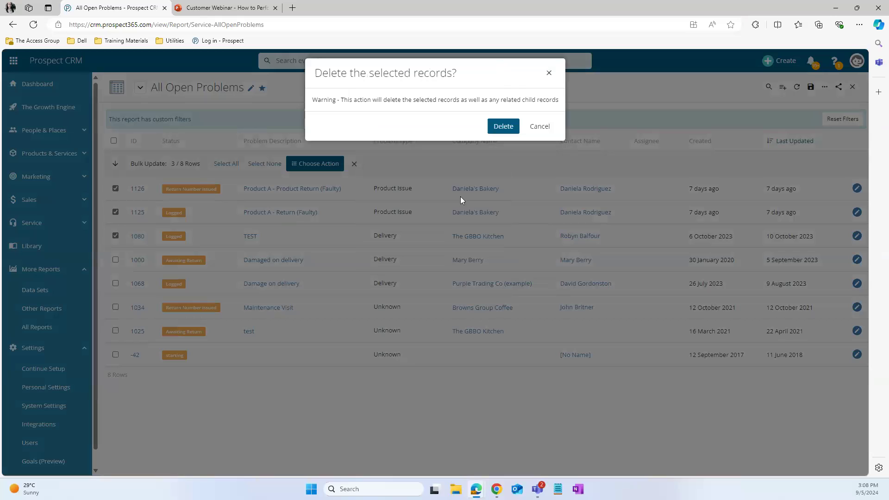
left_click(542, 130)
left_click(465, 224)
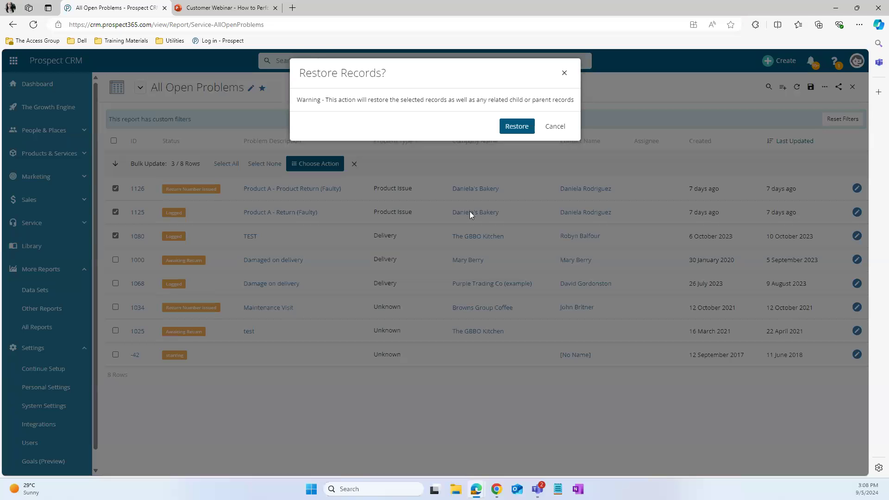
left_click(552, 129)
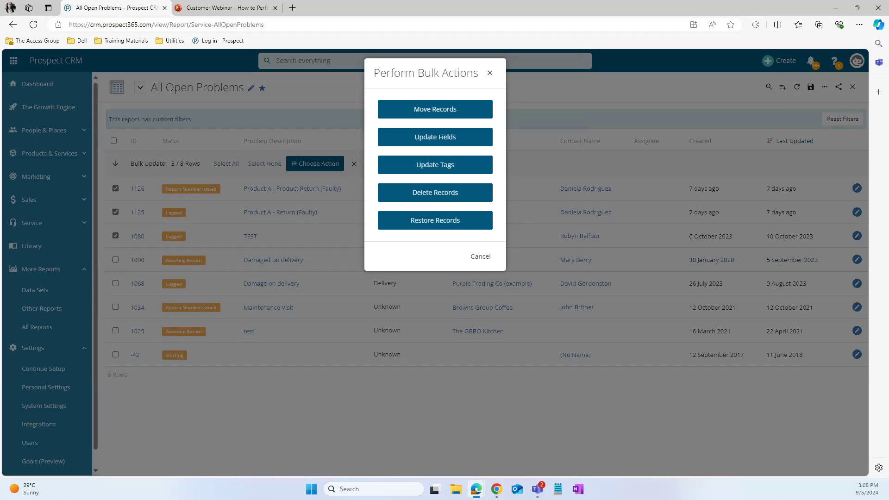
left_click(489, 72)
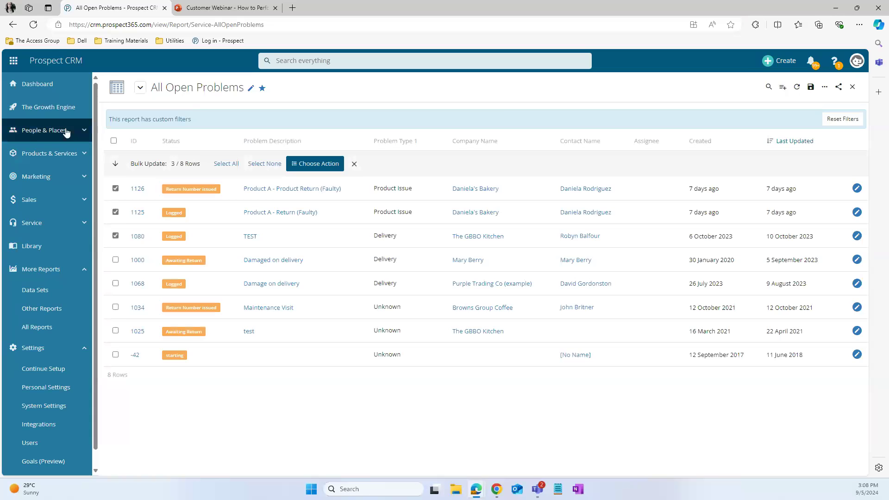
Open the Companies report under People & Places and add the company Industry field as a filter.
left_click(65, 133)
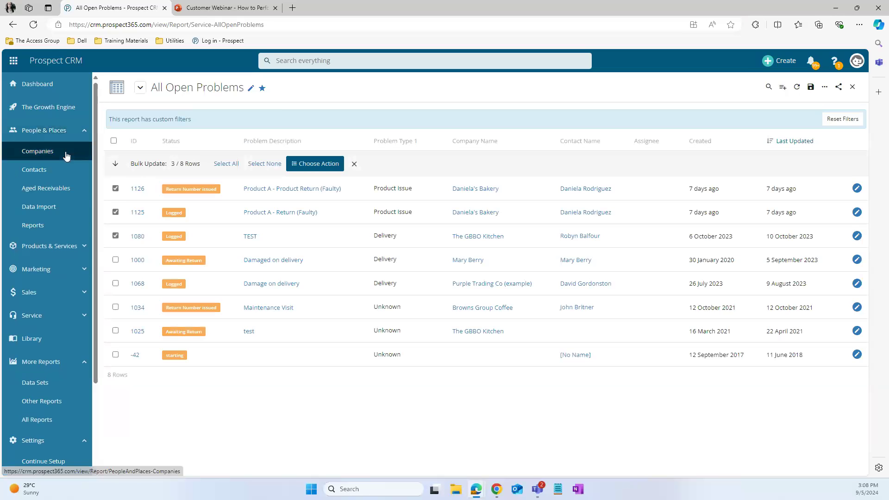
left_click(66, 154)
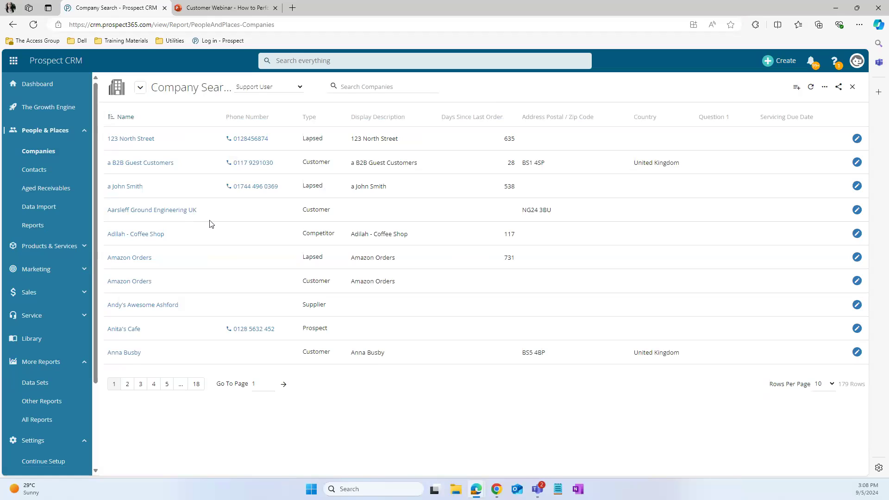
left_click(821, 91)
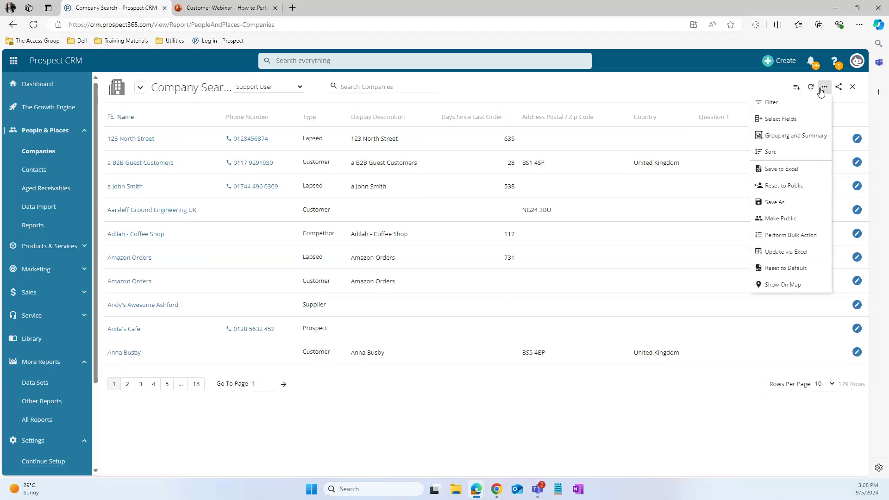
left_click(815, 102)
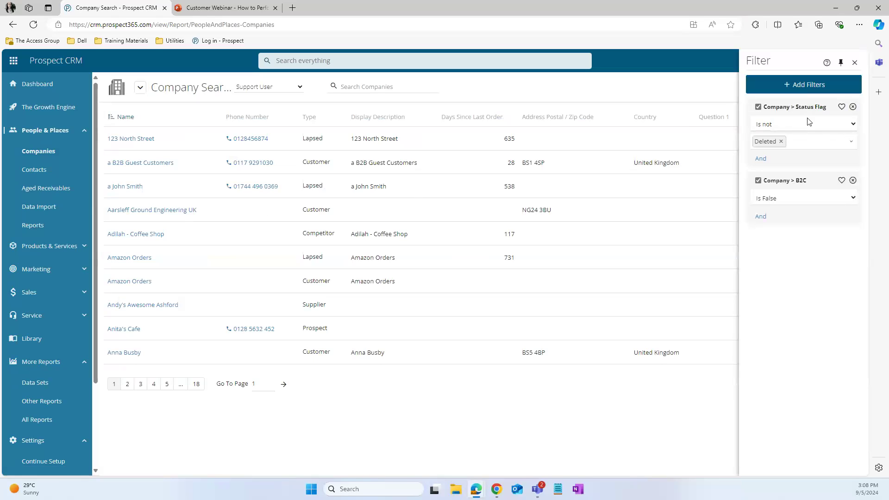
left_click(808, 85)
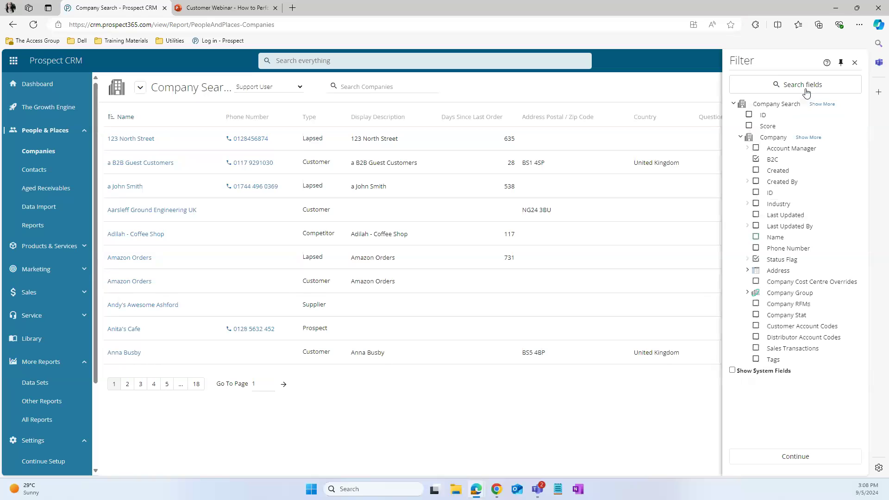
left_click(757, 204)
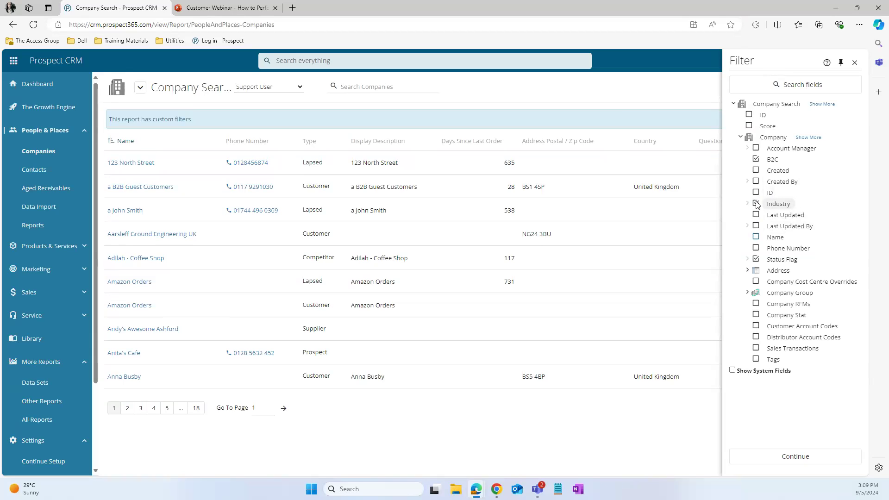
left_click(648, 94)
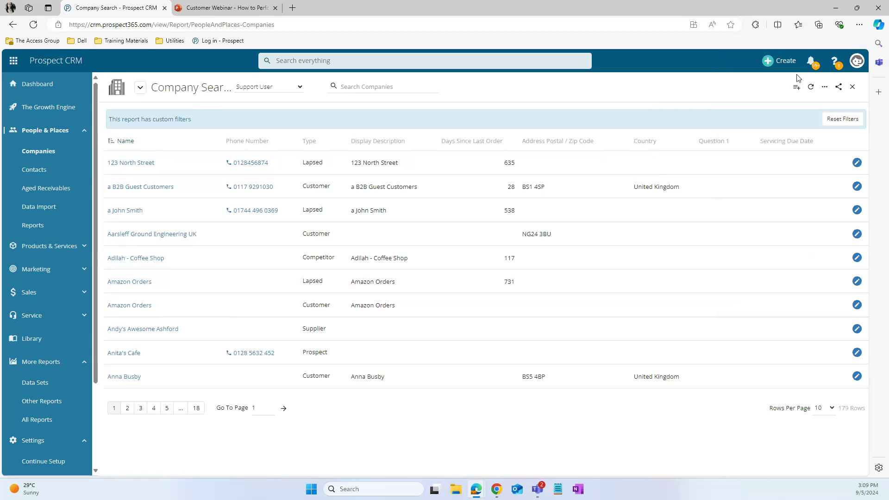
Start performing a bulk action on the company report and select its first three companies.
left_click(823, 88)
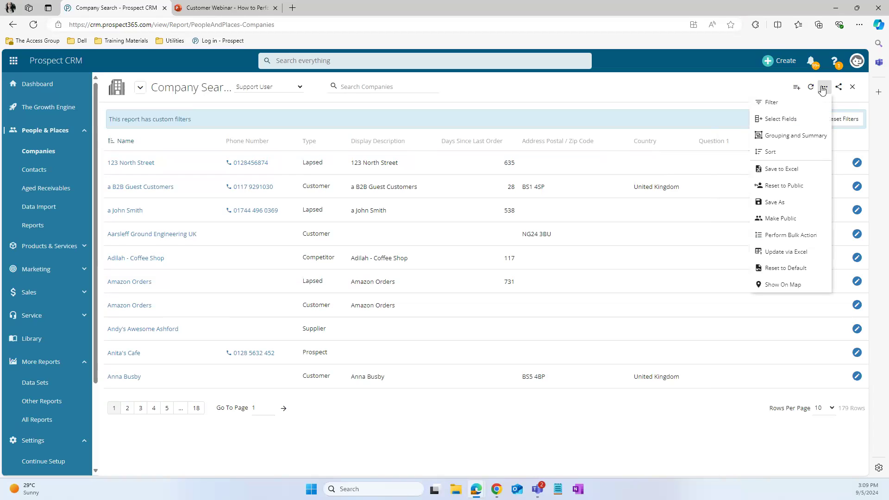
left_click(814, 241)
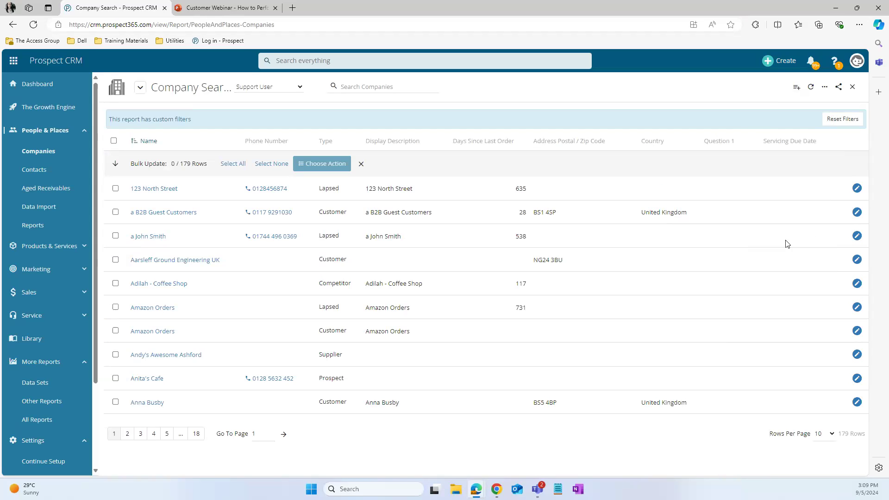
left_click(115, 189)
left_click(116, 212)
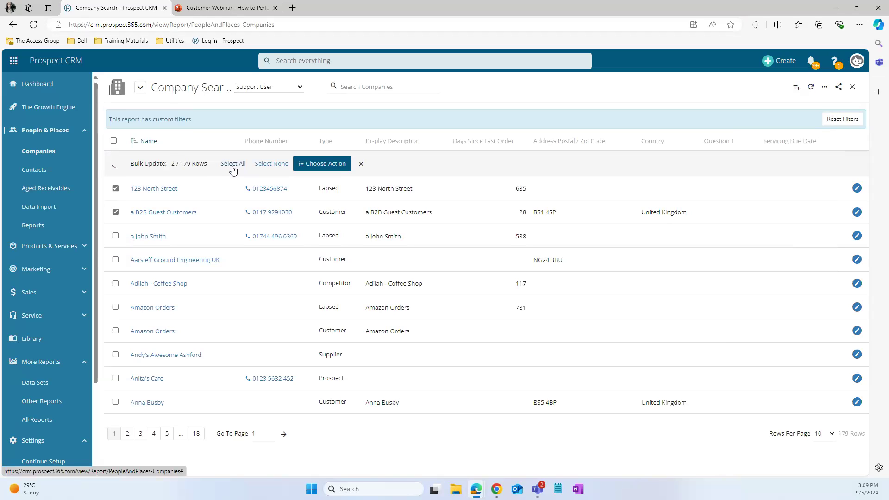
left_click(115, 212)
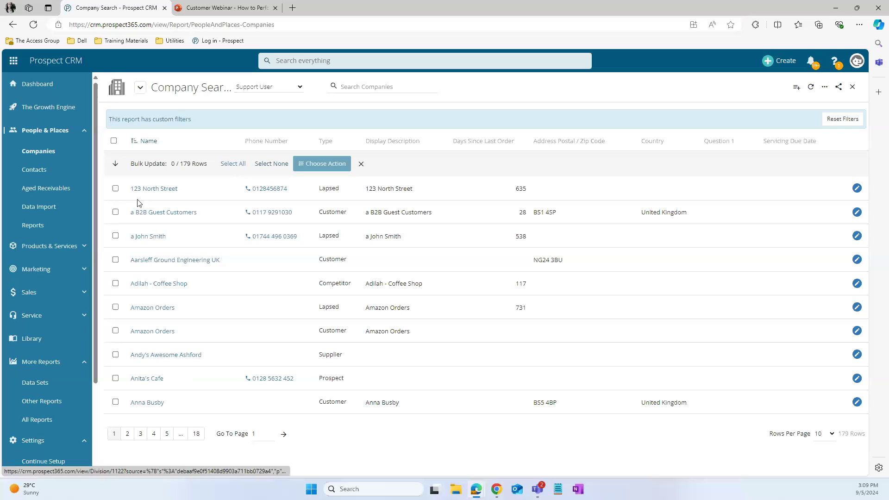
left_click(116, 213)
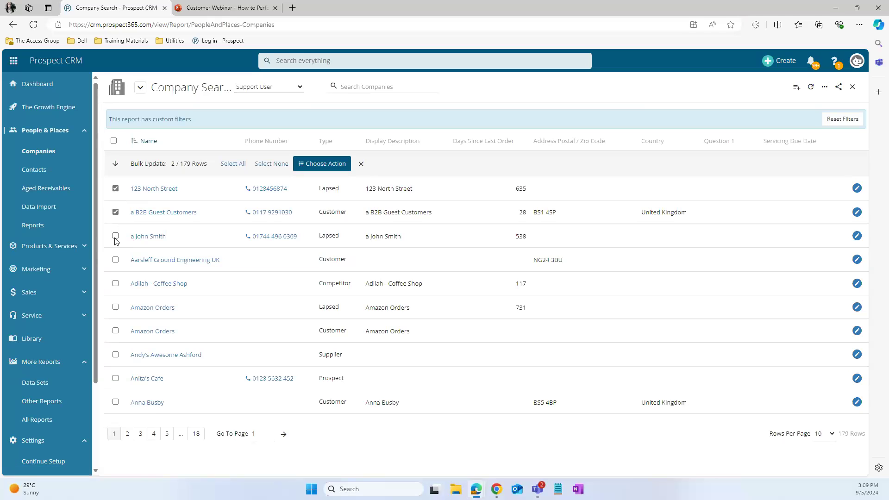
left_click(116, 236)
Bulk update the Account Manager field of the selected companies to the fourth named user in the list, and apply the update.
left_click(319, 169)
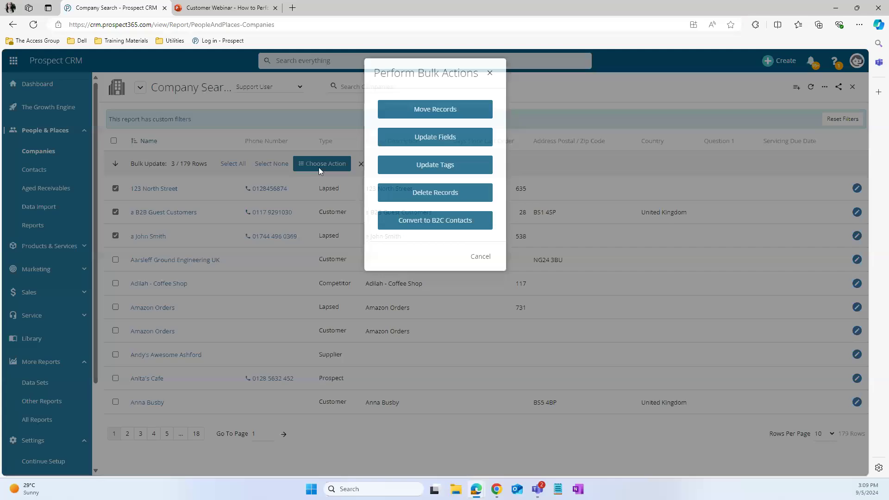
left_click(421, 143)
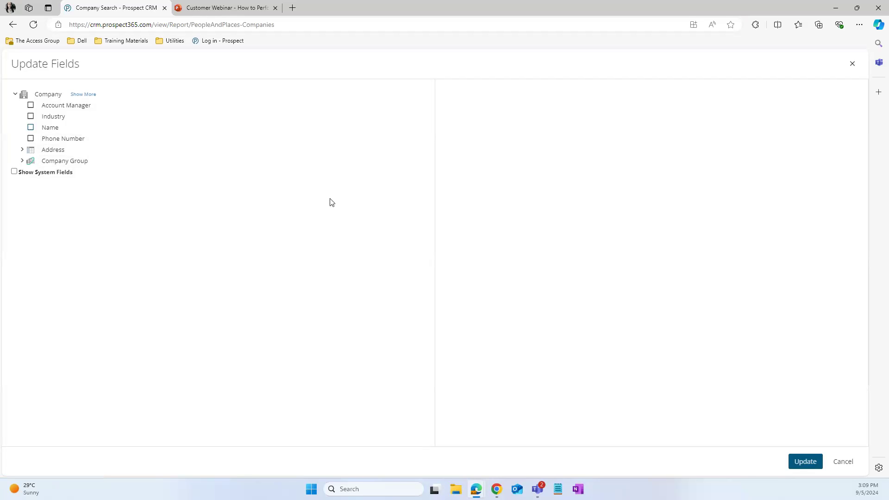
left_click(30, 106)
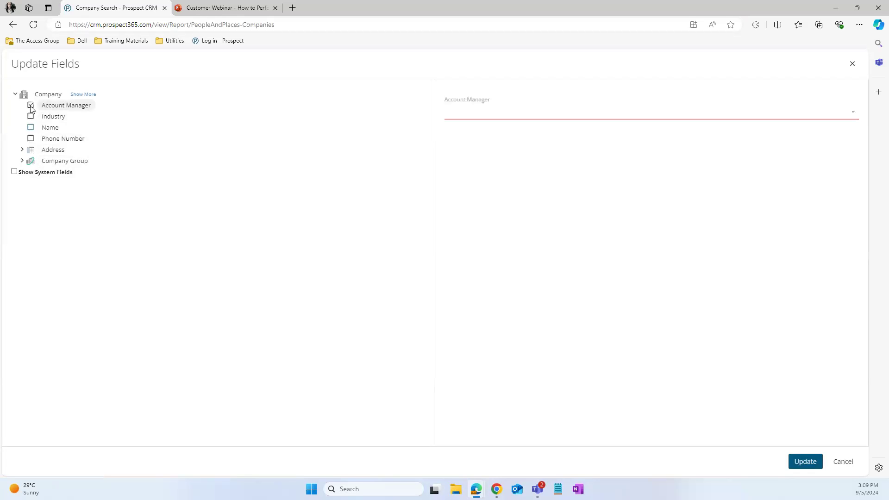
left_click(493, 112)
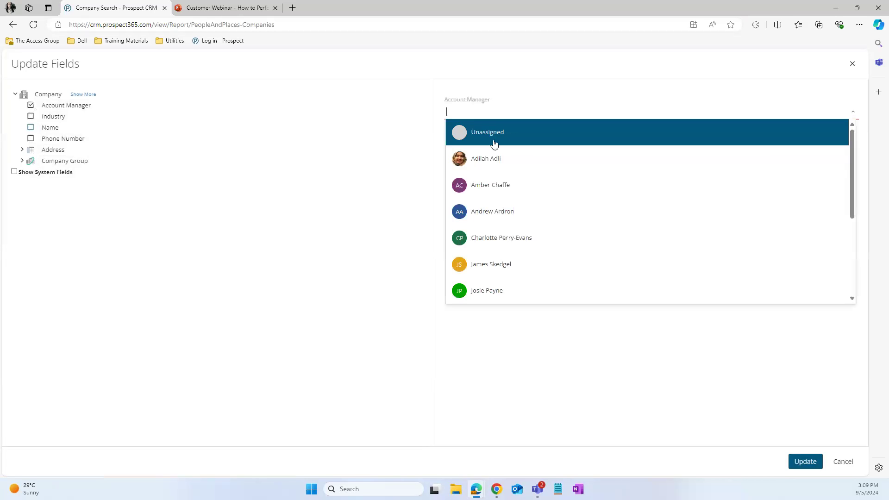
left_click(515, 240)
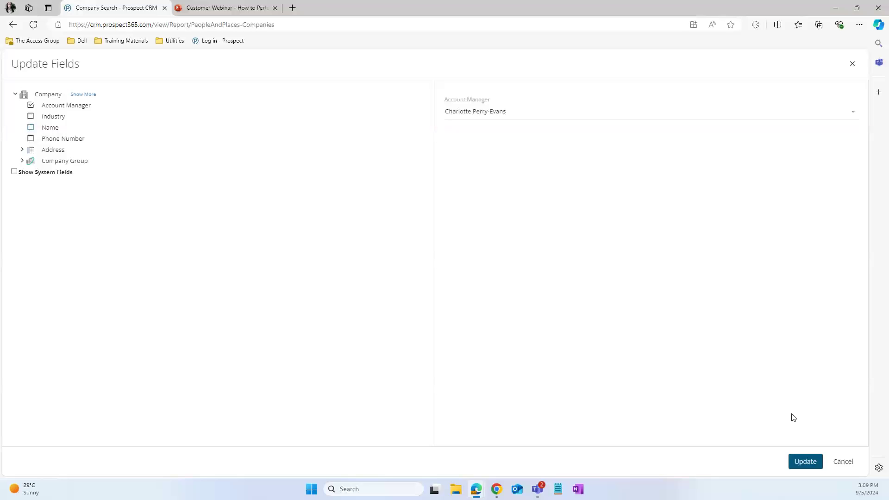
left_click(810, 463)
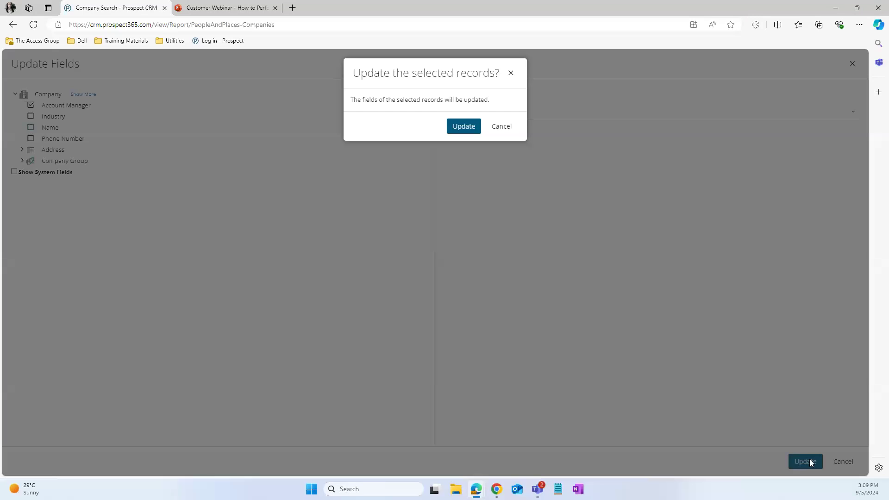
left_click(459, 131)
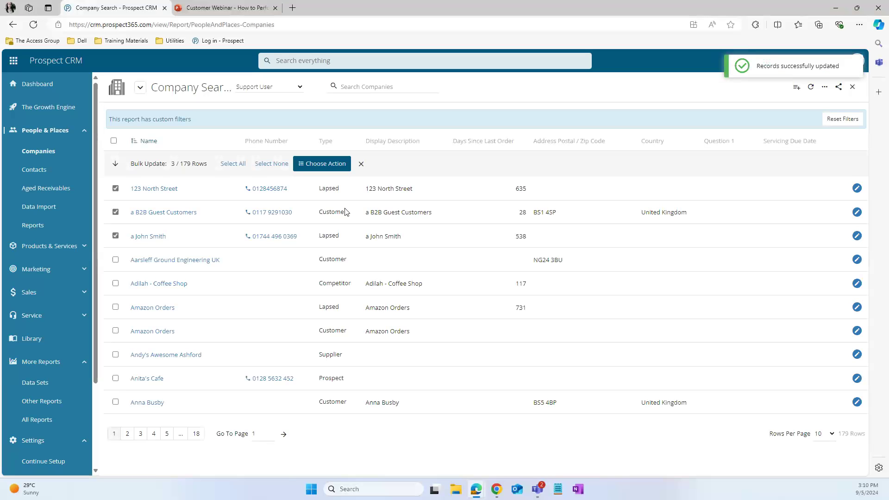
Check the Account Manager in the records of the first two updated companies and return to the company list.
left_click(170, 190)
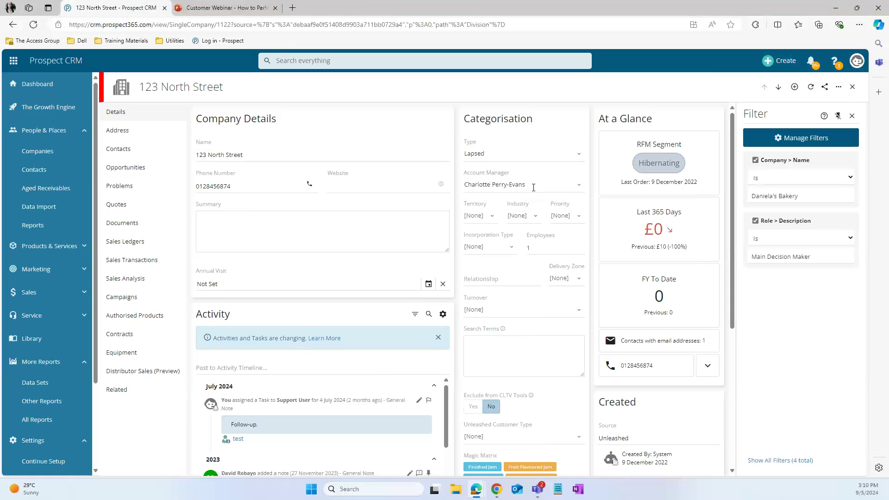
left_click(13, 24)
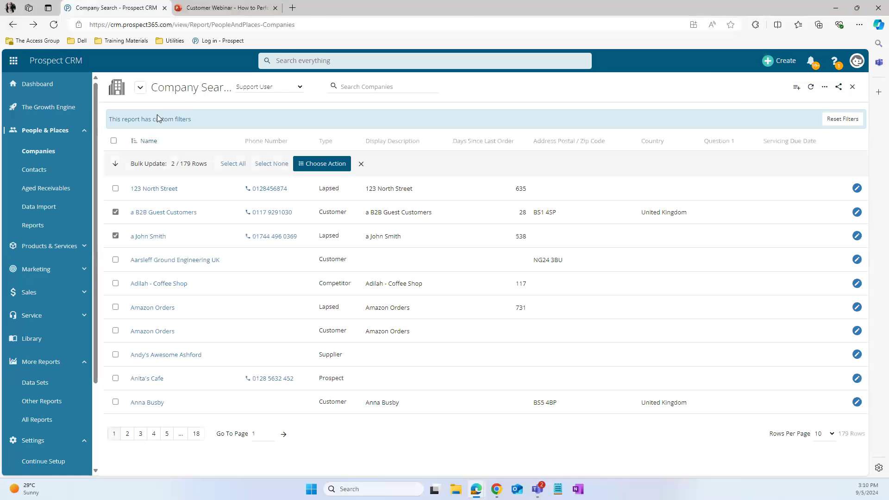
left_click(159, 213)
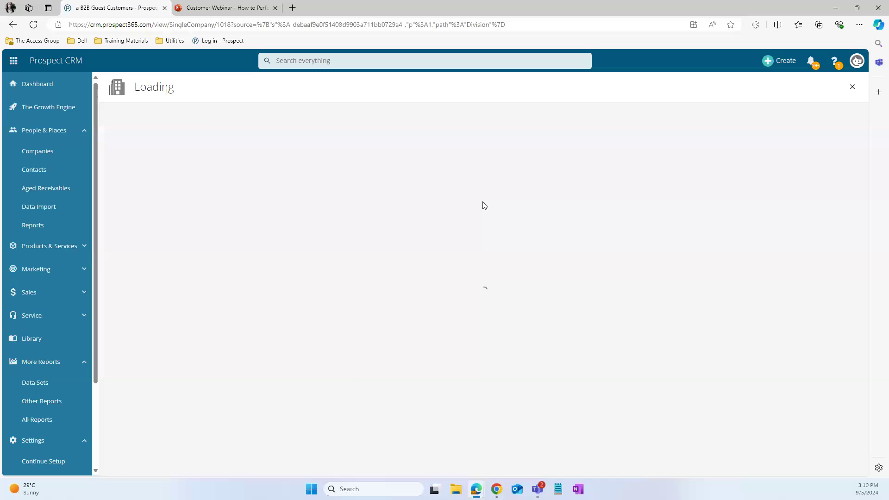
left_click(13, 24)
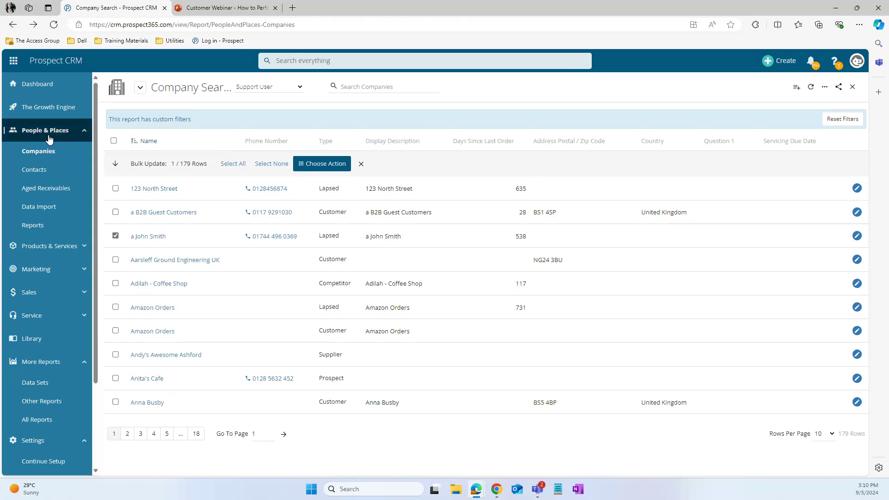
Open the Contacts report under People & Places and start performing a bulk action on it.
left_click(49, 173)
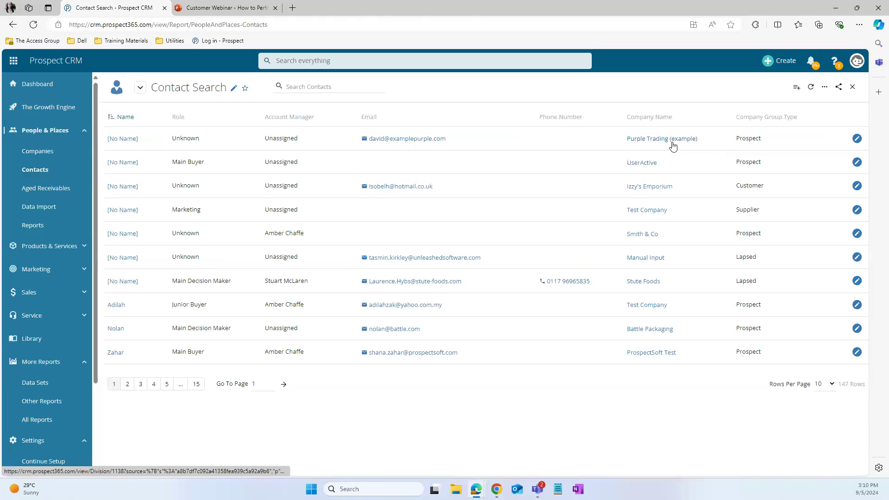
left_click(825, 88)
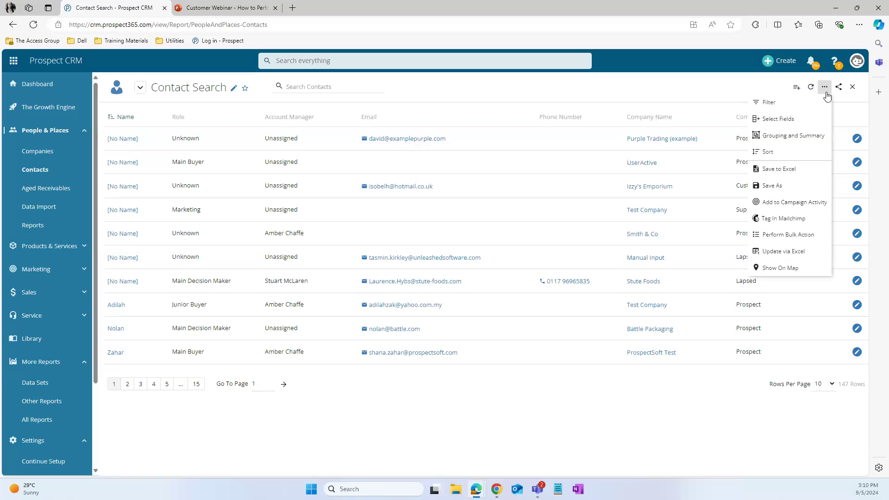
left_click(811, 236)
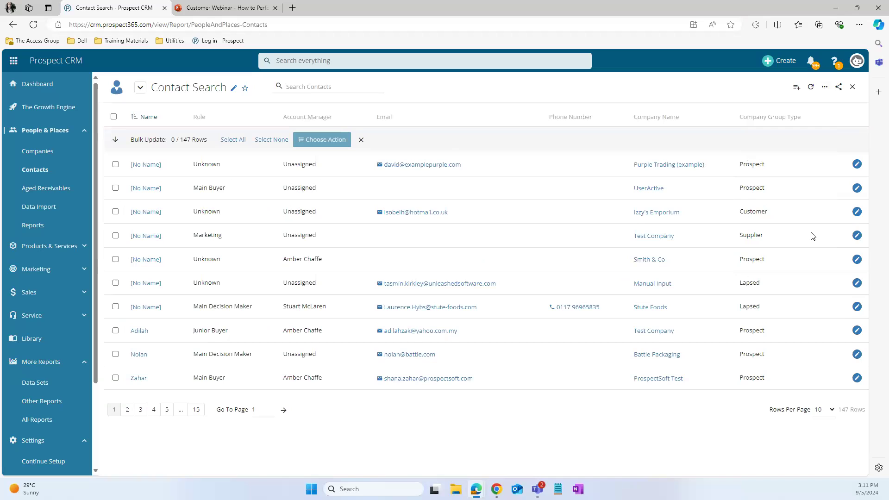
Select every contact in the report, clear that selection, and select only the first four contacts instead.
left_click(234, 140)
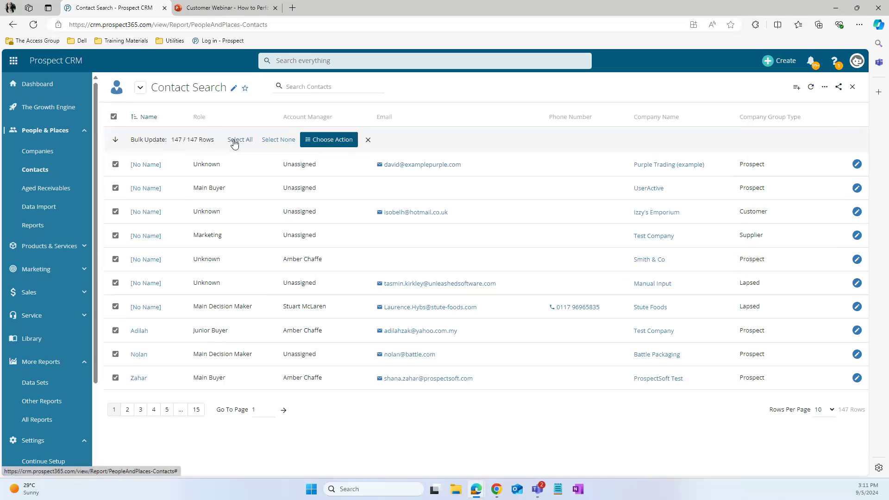
left_click(271, 140)
left_click(115, 164)
left_click(116, 188)
left_click(116, 212)
left_click(116, 235)
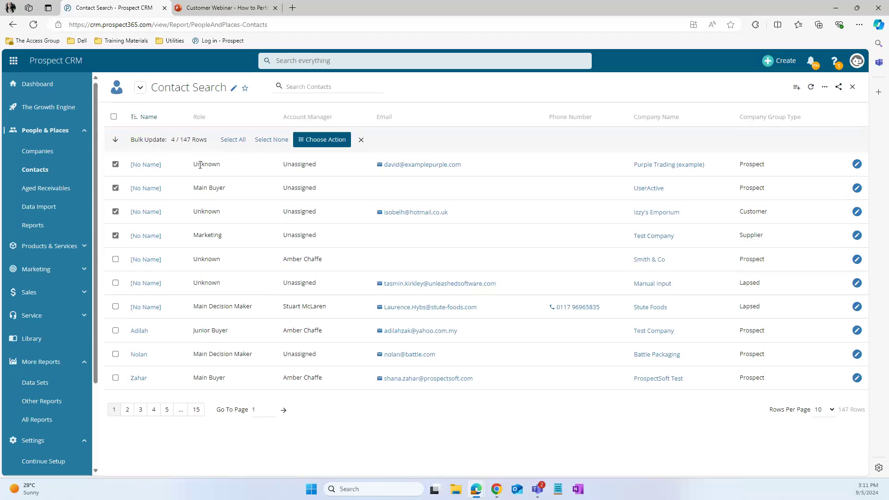
Select all contacts and examine the Delete Companies and Keep Companies options of the Convert to B2C bulk action, without converting.
left_click(234, 139)
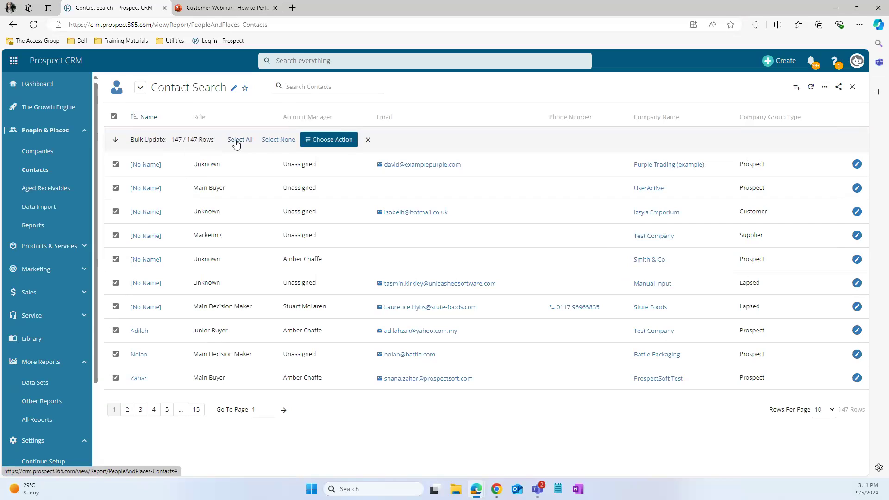
left_click(321, 139)
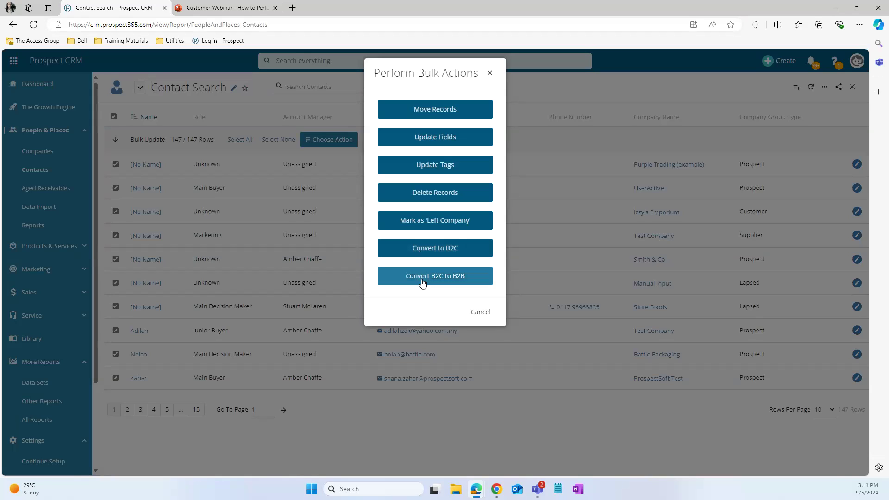
left_click(423, 250)
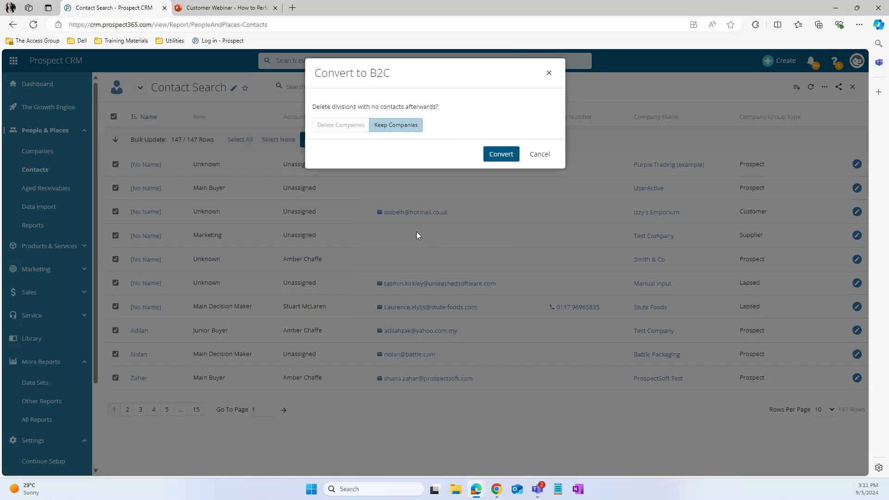
left_click(352, 126)
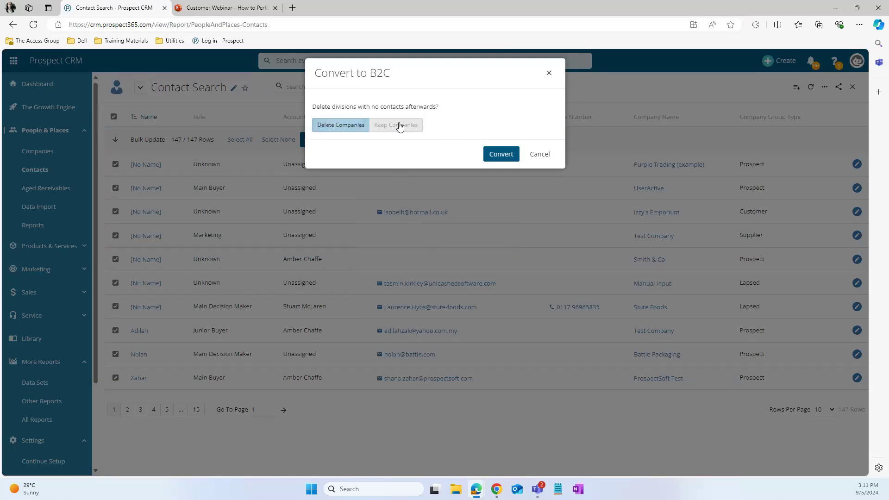
left_click(399, 126)
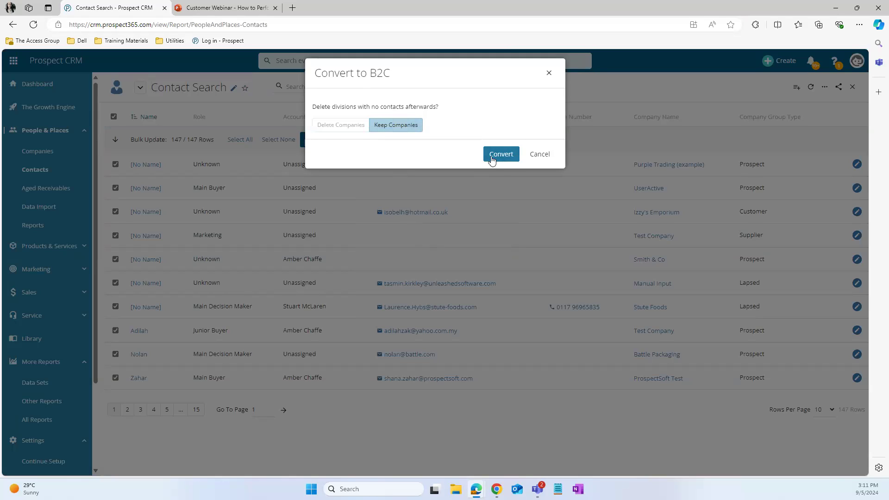
left_click(539, 155)
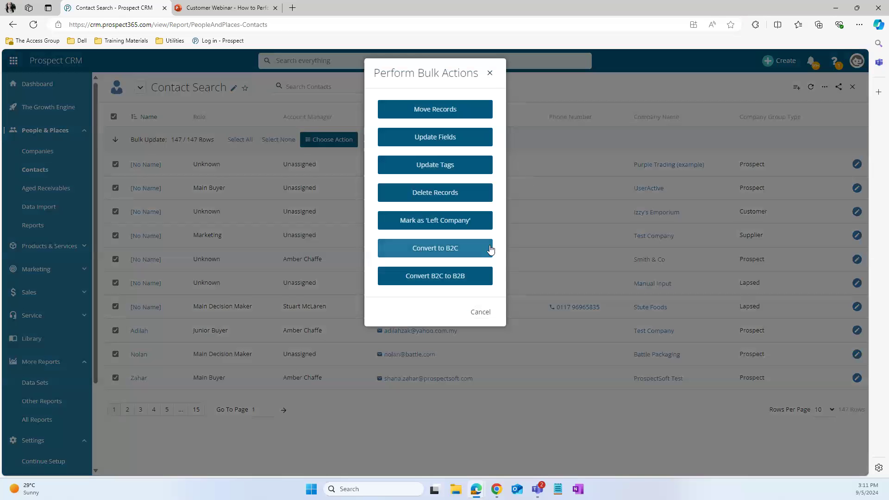
Try the Convert B2C to B2B bulk action with Customer as the type, and cancel the conversion.
left_click(463, 276)
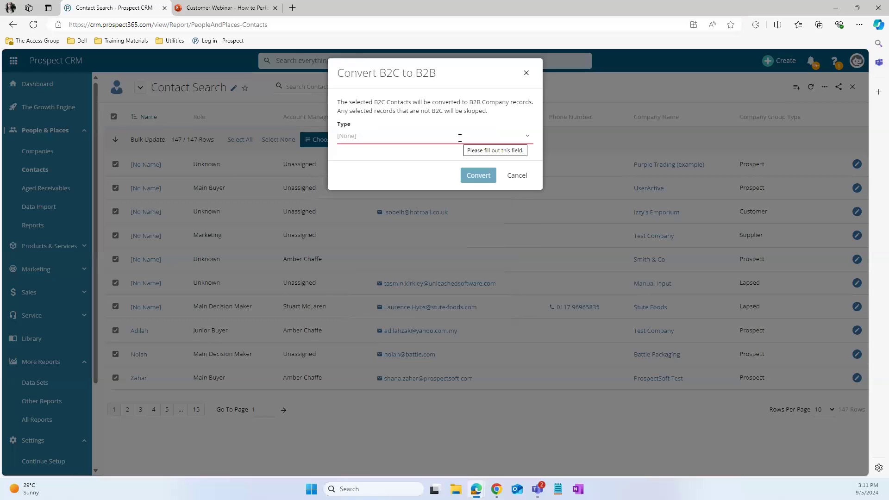
left_click(460, 138)
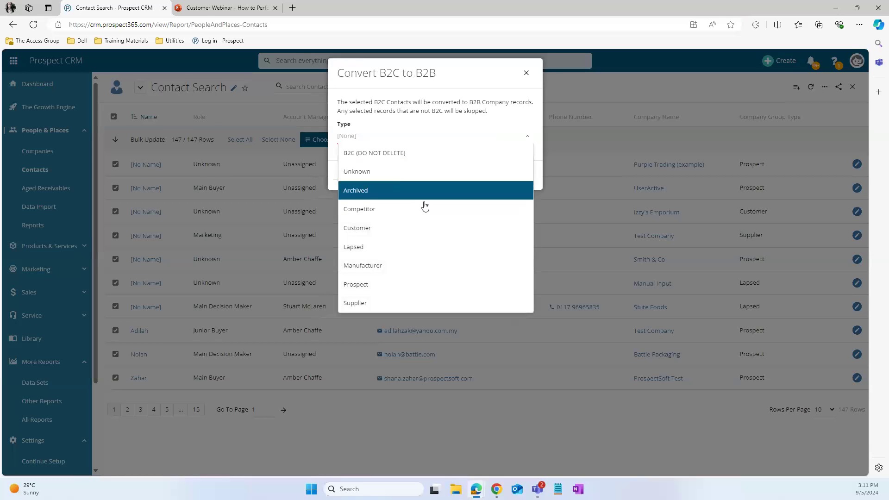
left_click(424, 227)
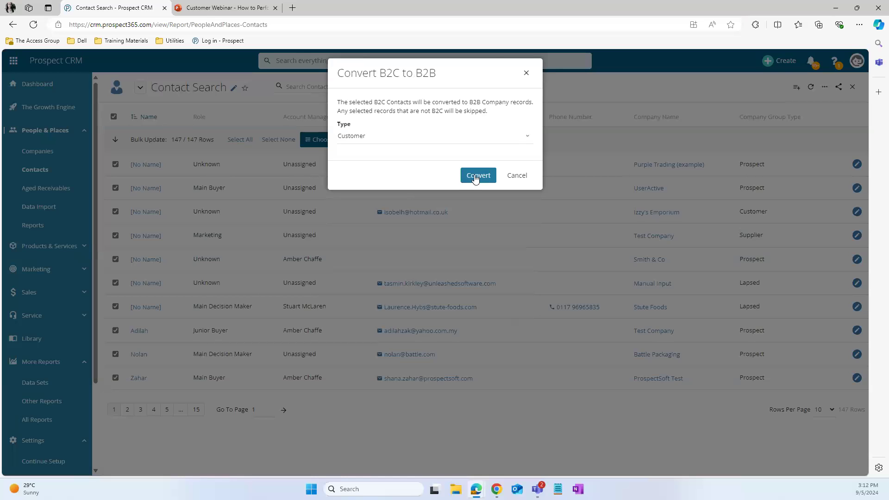
left_click(513, 176)
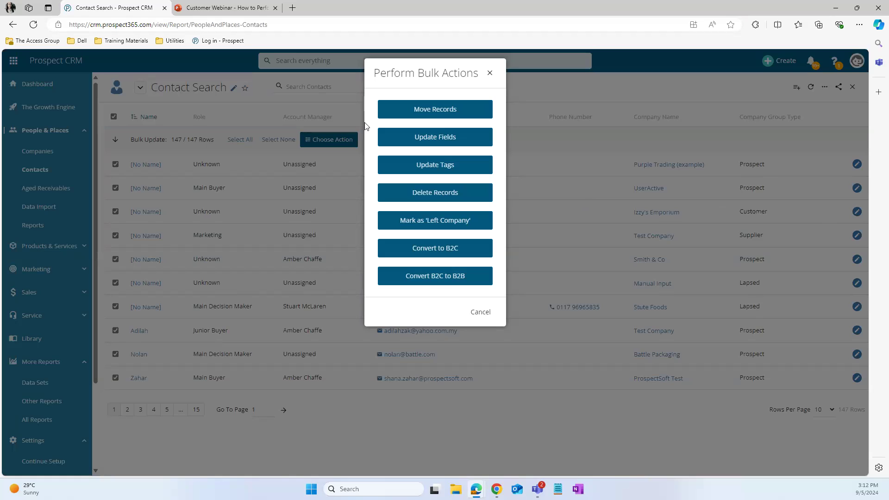
Switch to the webinar presentation in PowerPoint and open the Key Takeaways slide that follows the Demo slide.
left_click(202, 11)
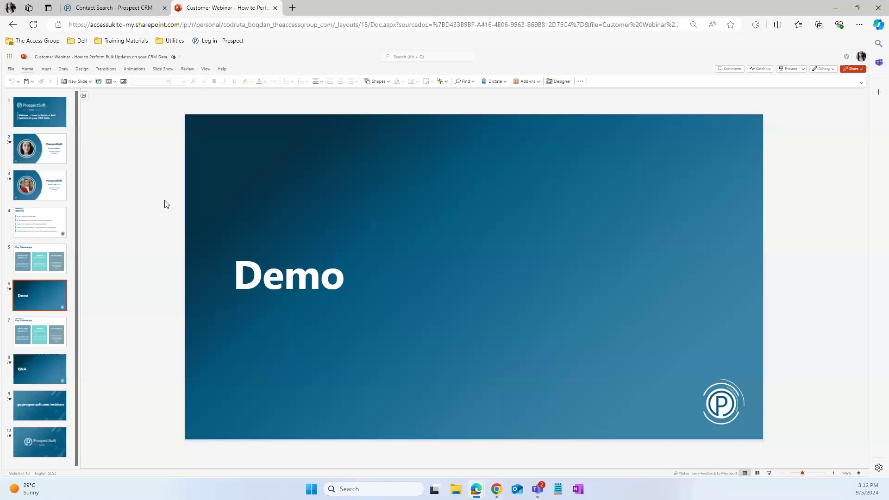
left_click(31, 335)
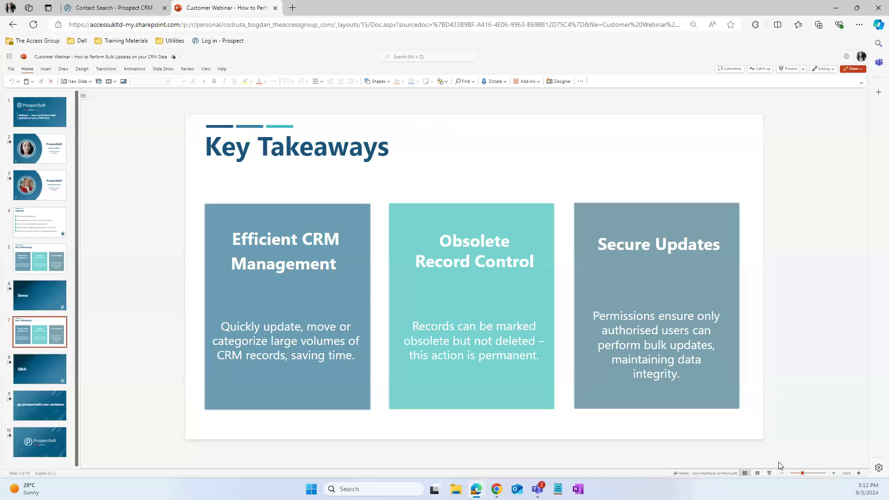